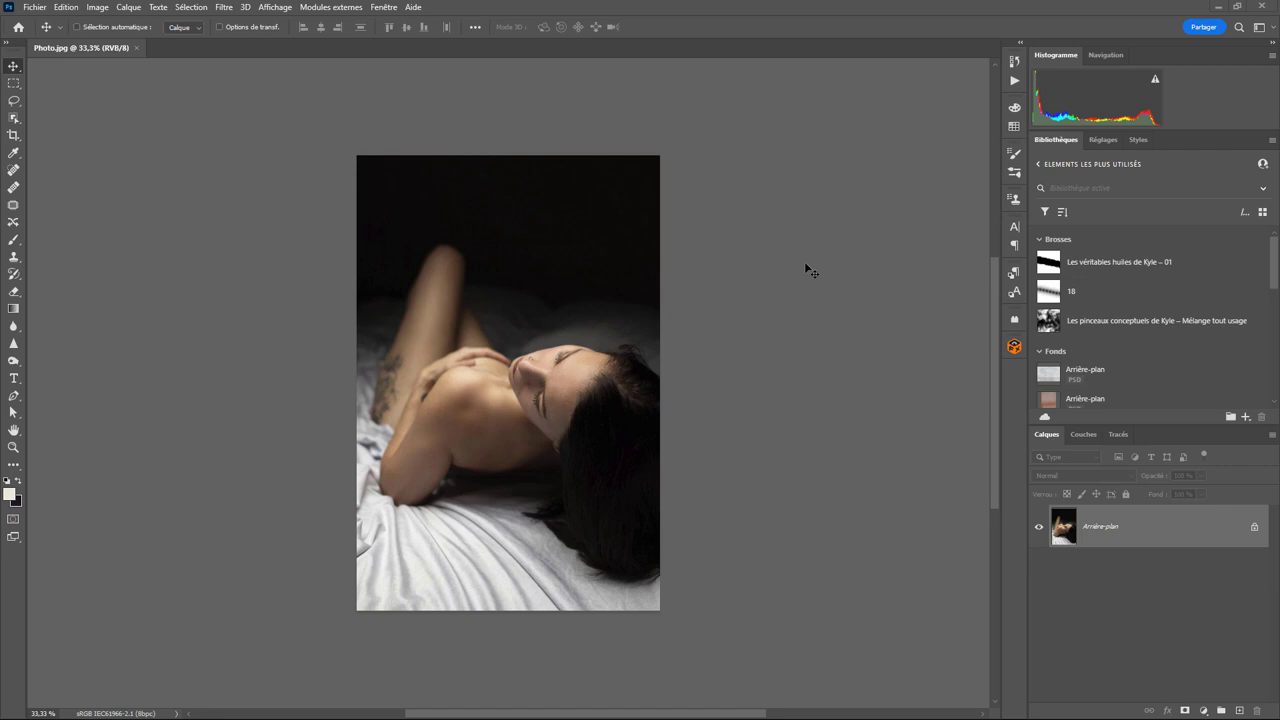
Create an action named CadreNoir in the 00 - OuiOuiPhoto set and start recording it
{"action": "left_click", "coordinate": [384, 7]}
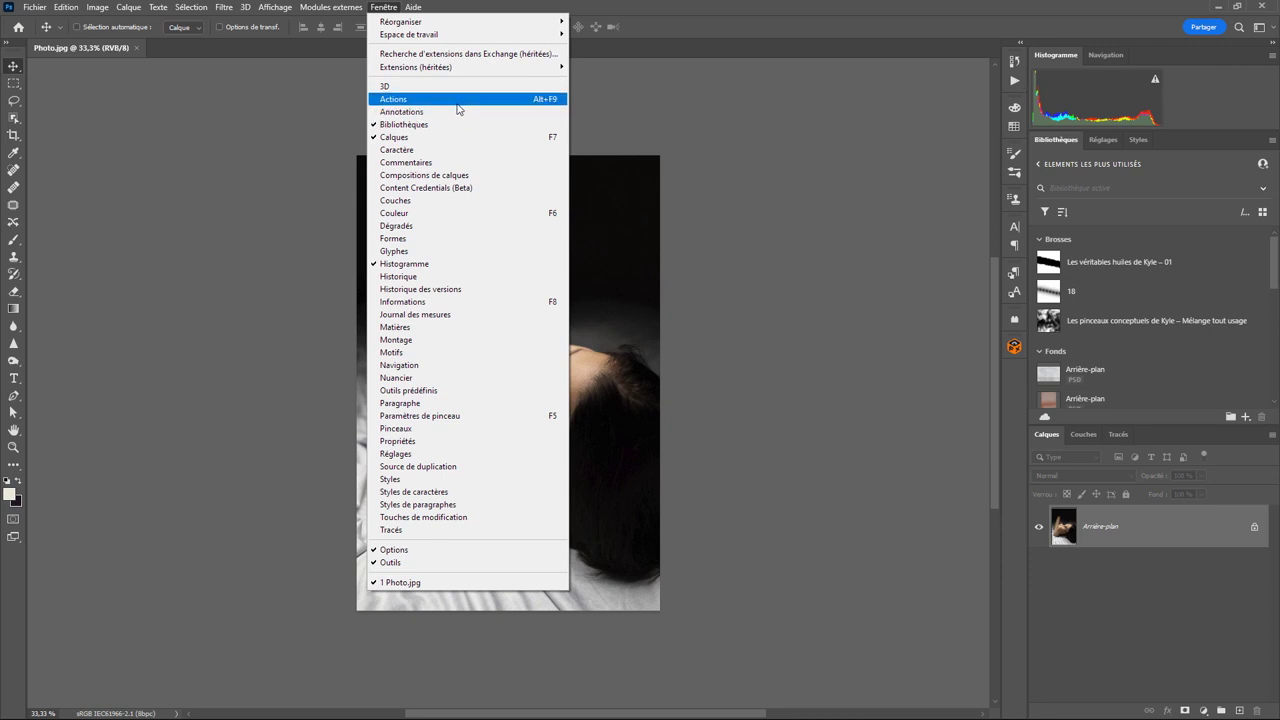
{"action": "left_click", "coordinate": [409, 99]}
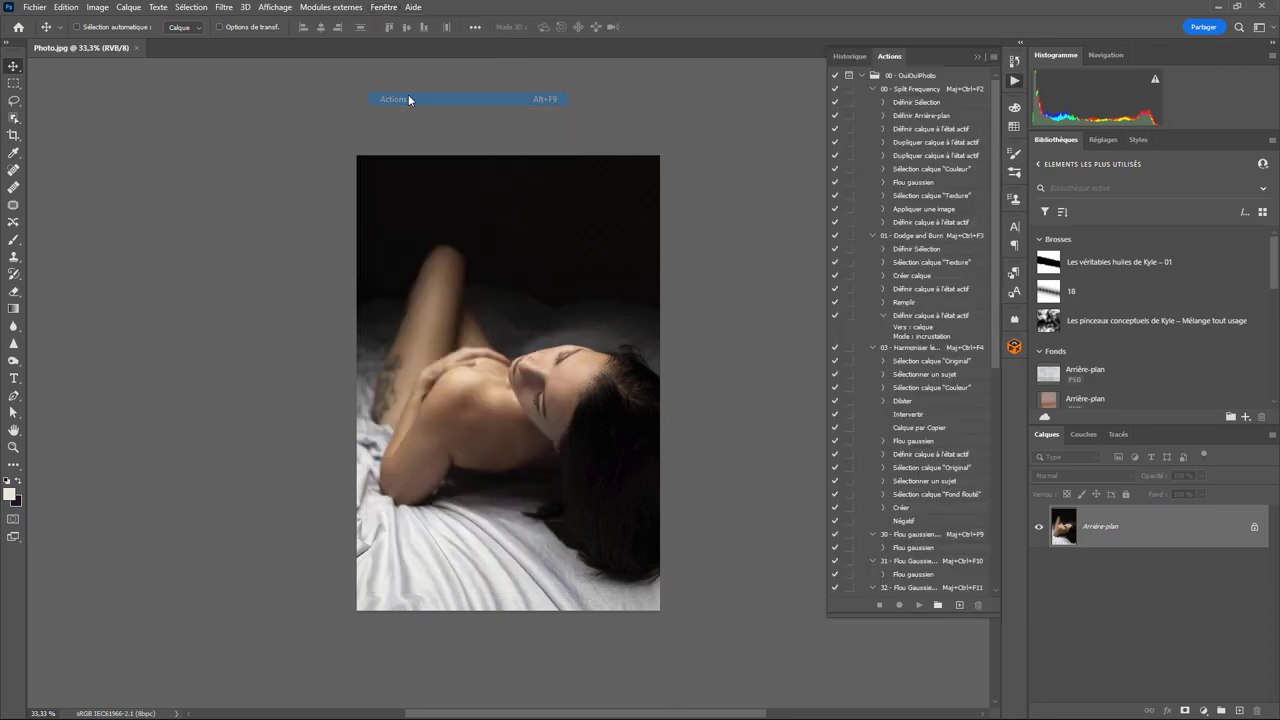
{"action": "left_click", "coordinate": [959, 606]}
{"action": "type", "text": "CadreNoir"}
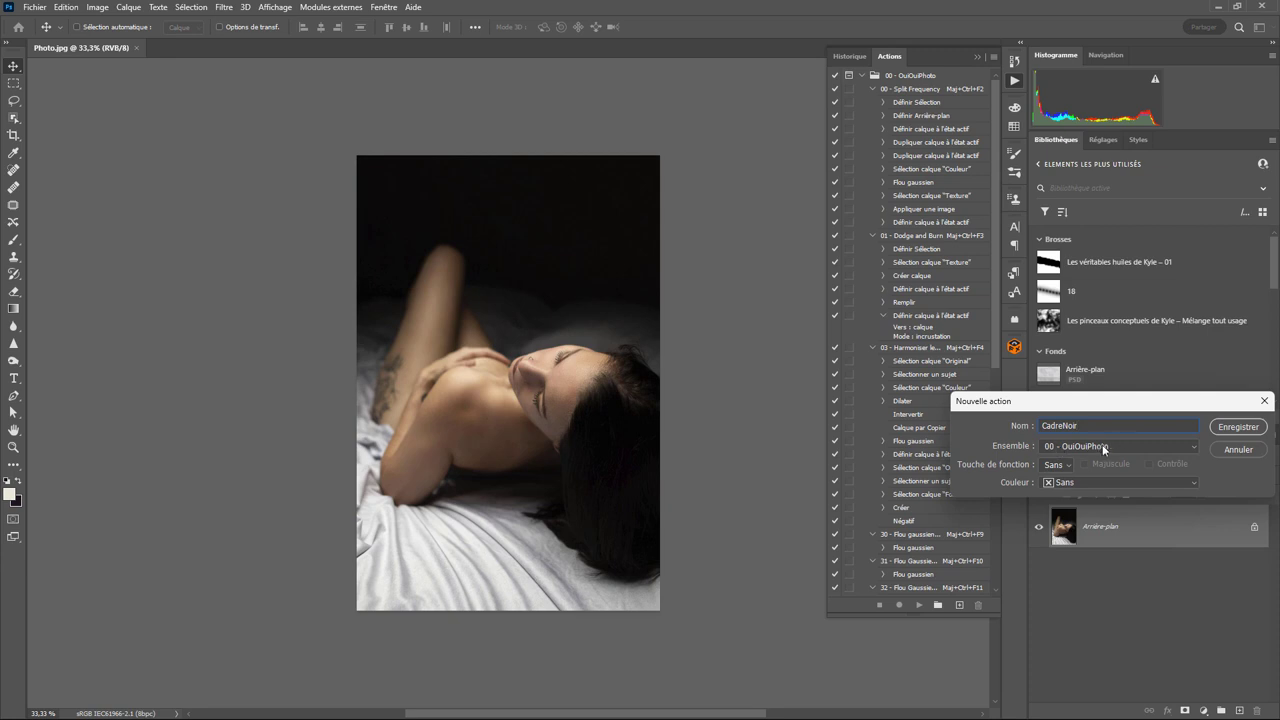
{"action": "left_click", "coordinate": [1231, 429]}
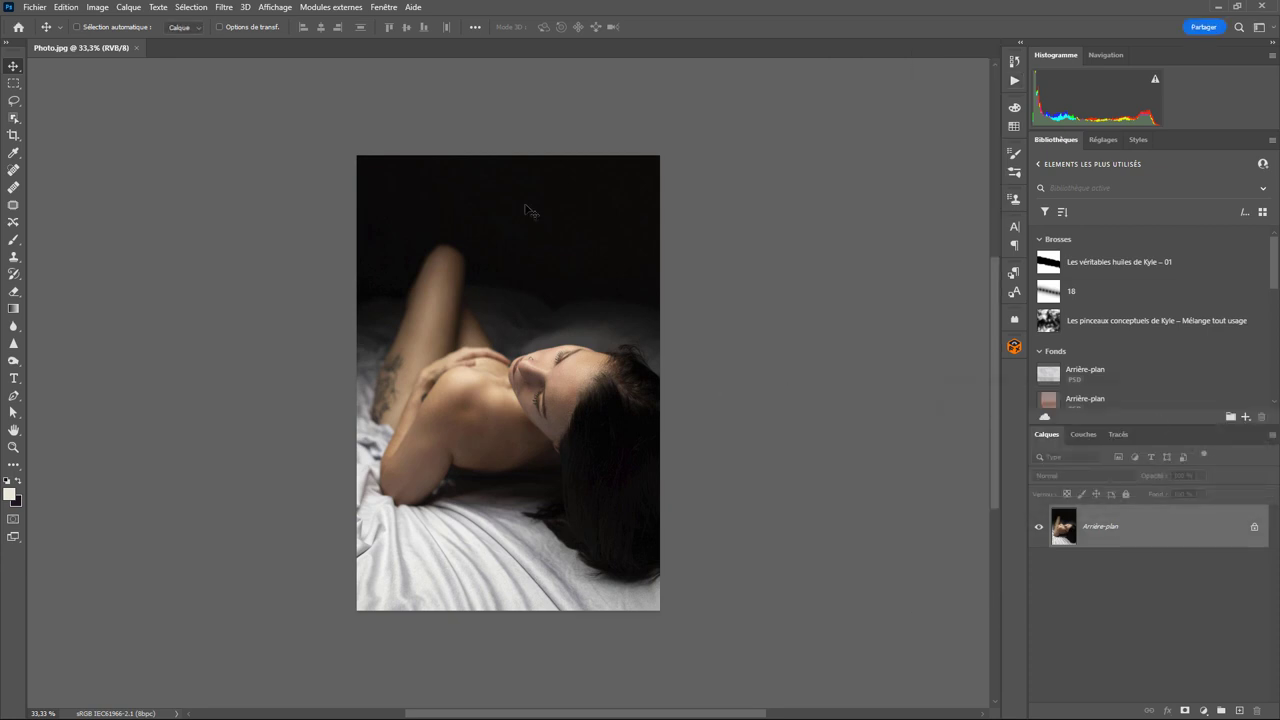
Enlarge the canvas by a relative 100 × 100 pixels in black
{"action": "left_click", "coordinate": [98, 7]}
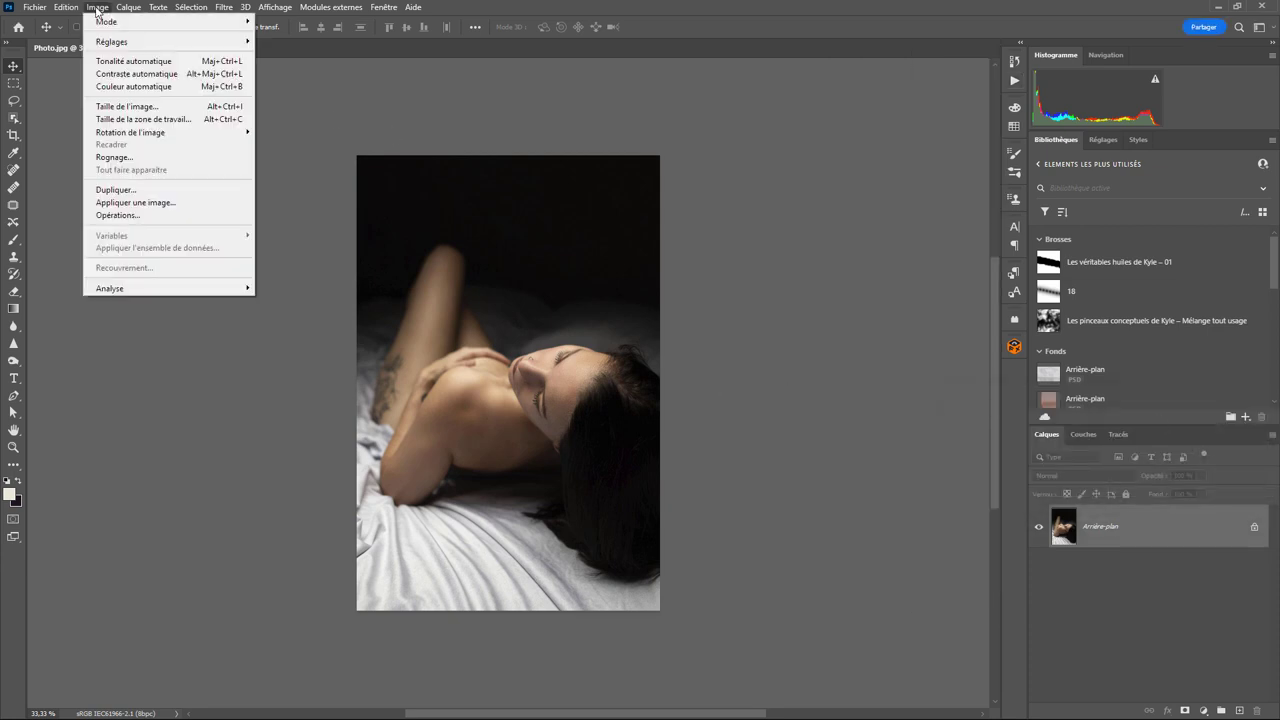
{"action": "left_click", "coordinate": [159, 120]}
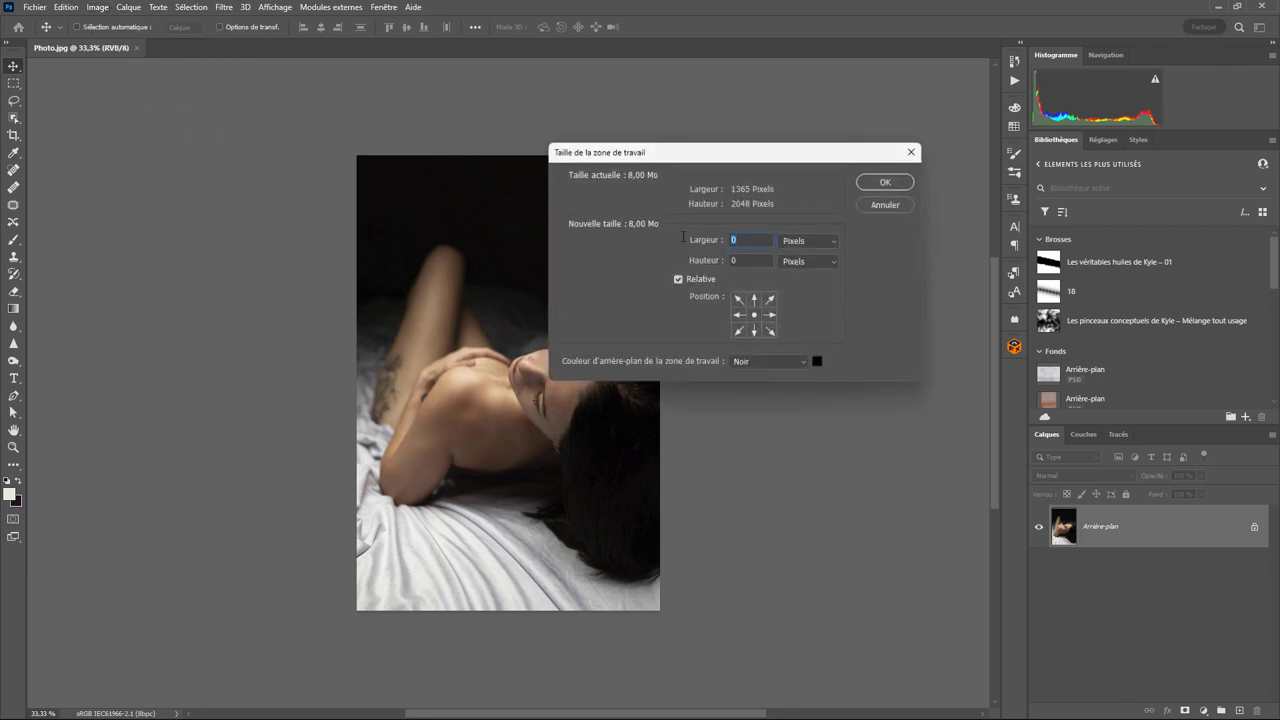
{"action": "type", "text": "100"}
{"action": "key", "text": "Tab"}
{"action": "key", "text": "Tab"}
{"action": "type", "text": "100"}
{"action": "left_click", "coordinate": [888, 183]}
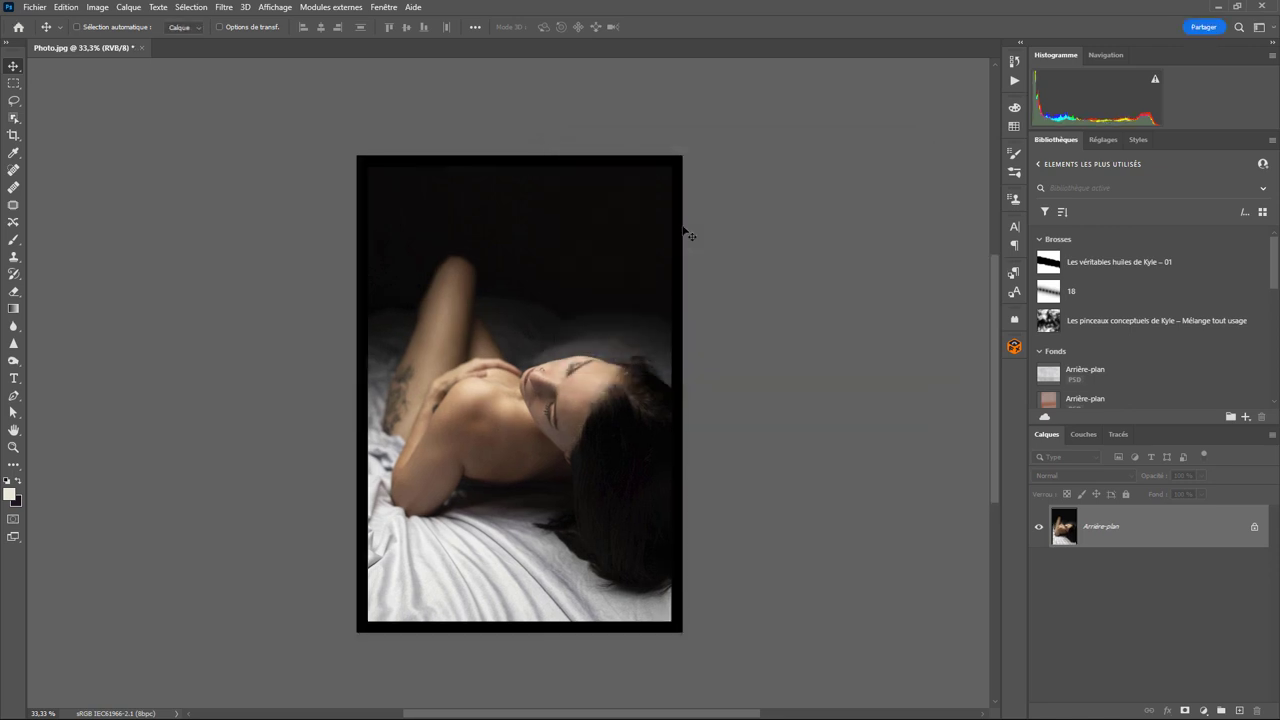
Enlarge the canvas by a further 10 pixels filled with a custom dark grey
{"action": "left_click", "coordinate": [96, 8]}
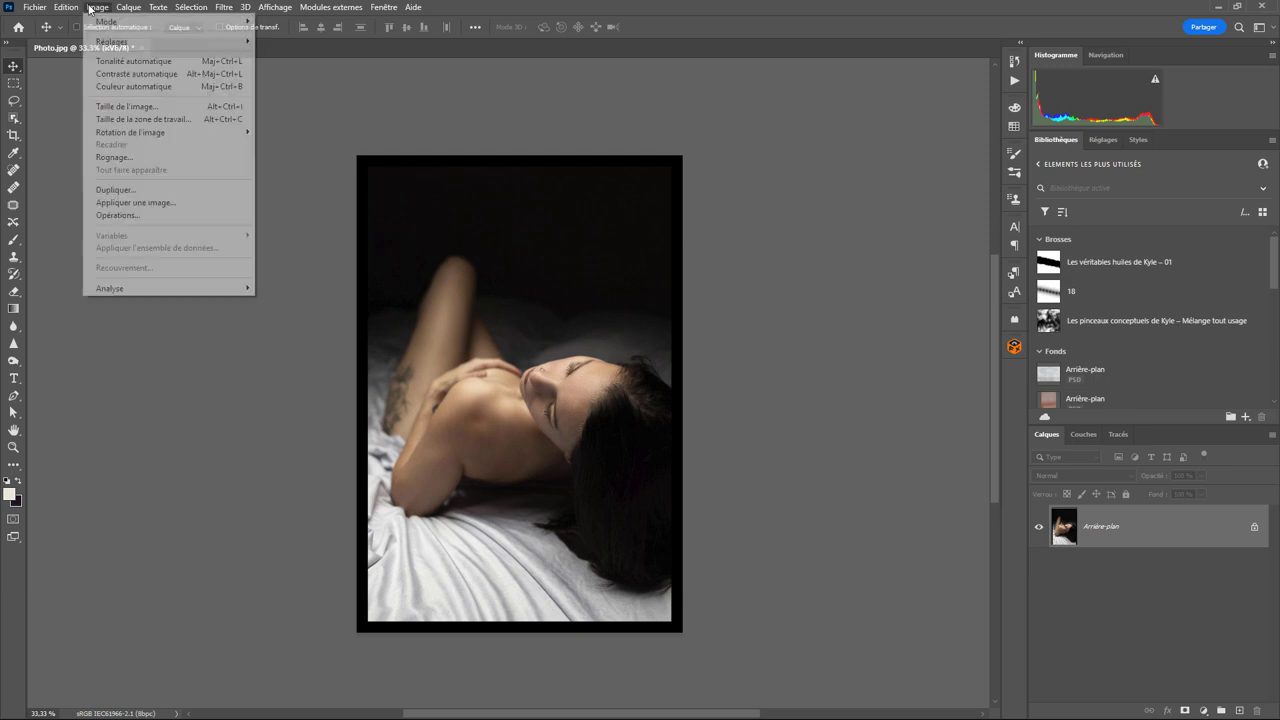
{"action": "left_click", "coordinate": [145, 121]}
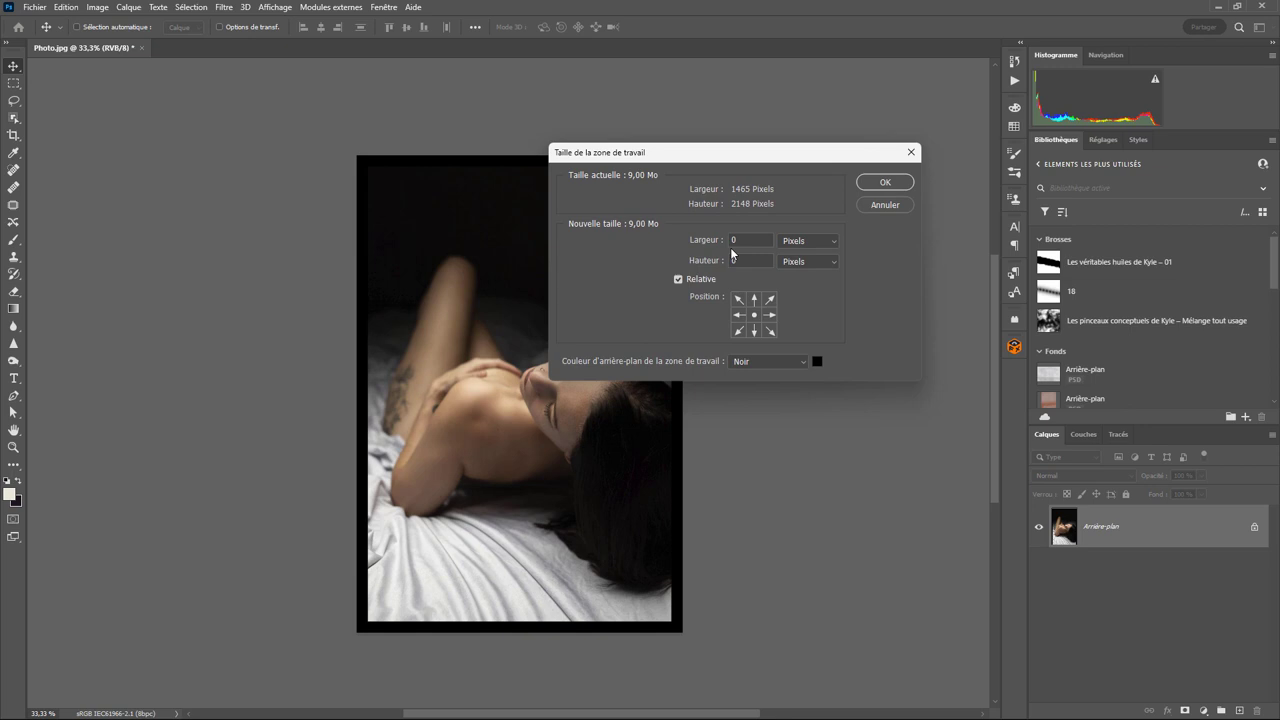
{"action": "type", "text": "10"}
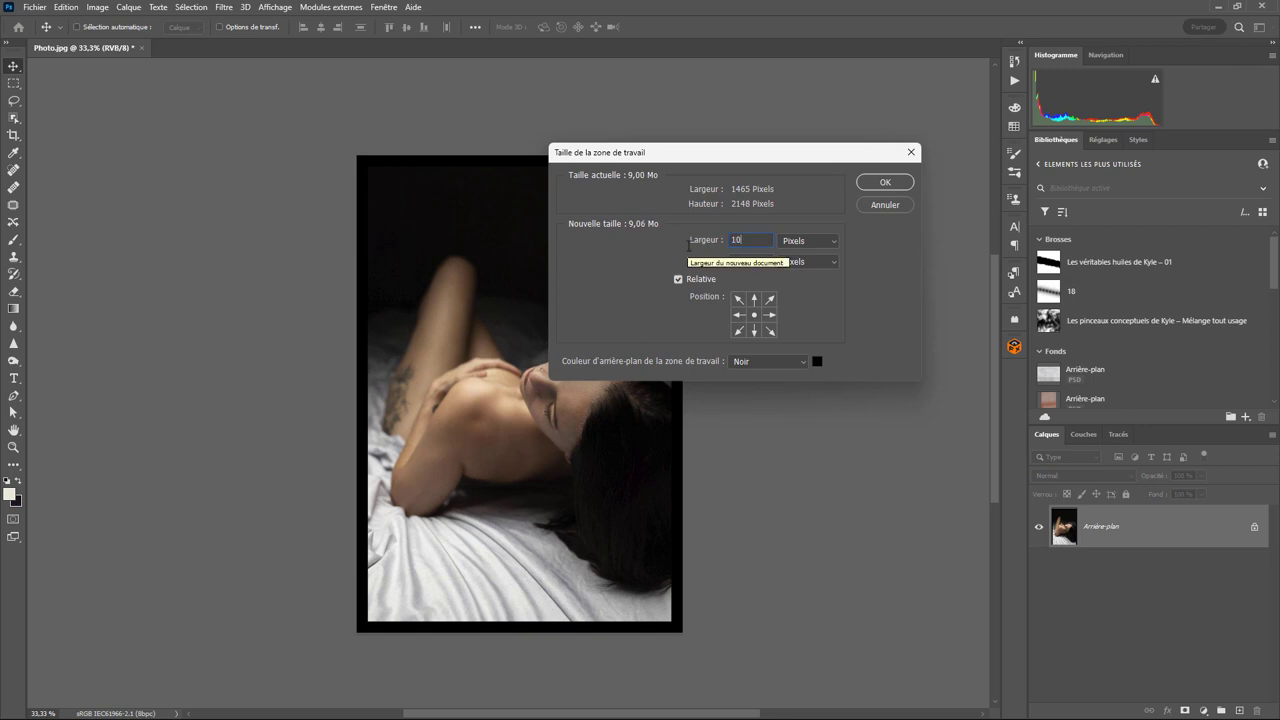
{"action": "type", "text": "10"}
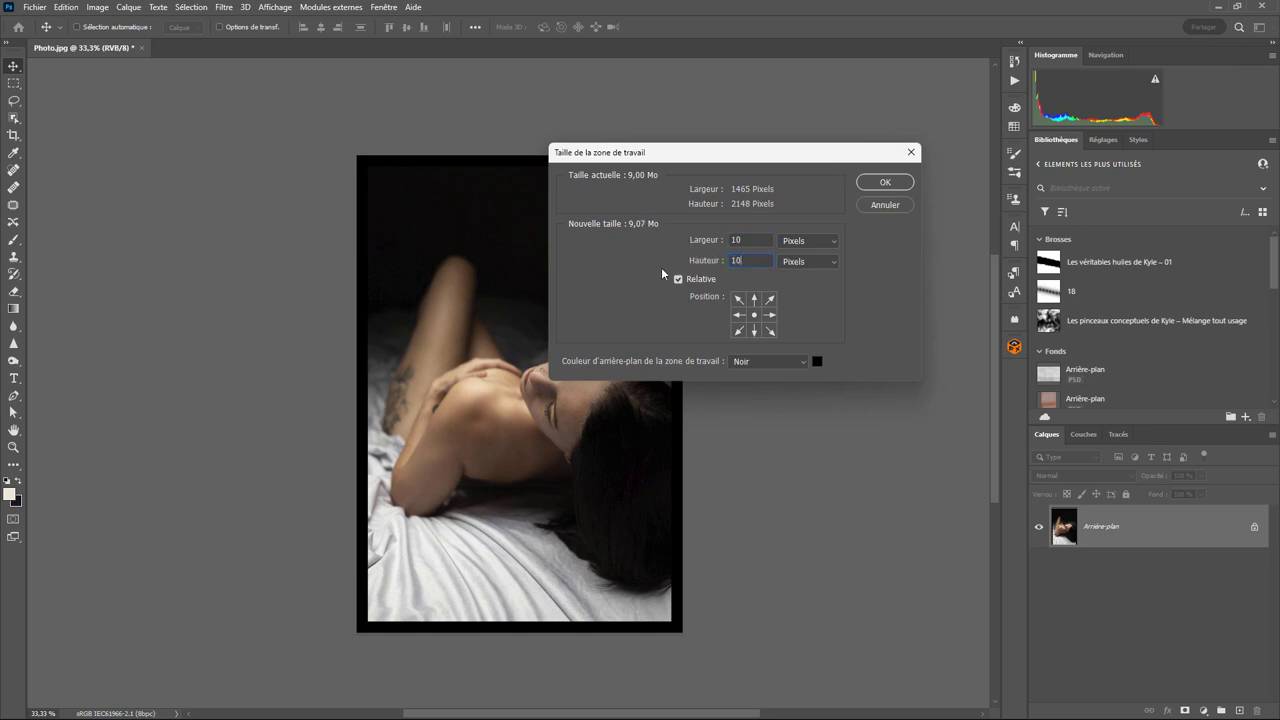
{"action": "left_click", "coordinate": [817, 366]}
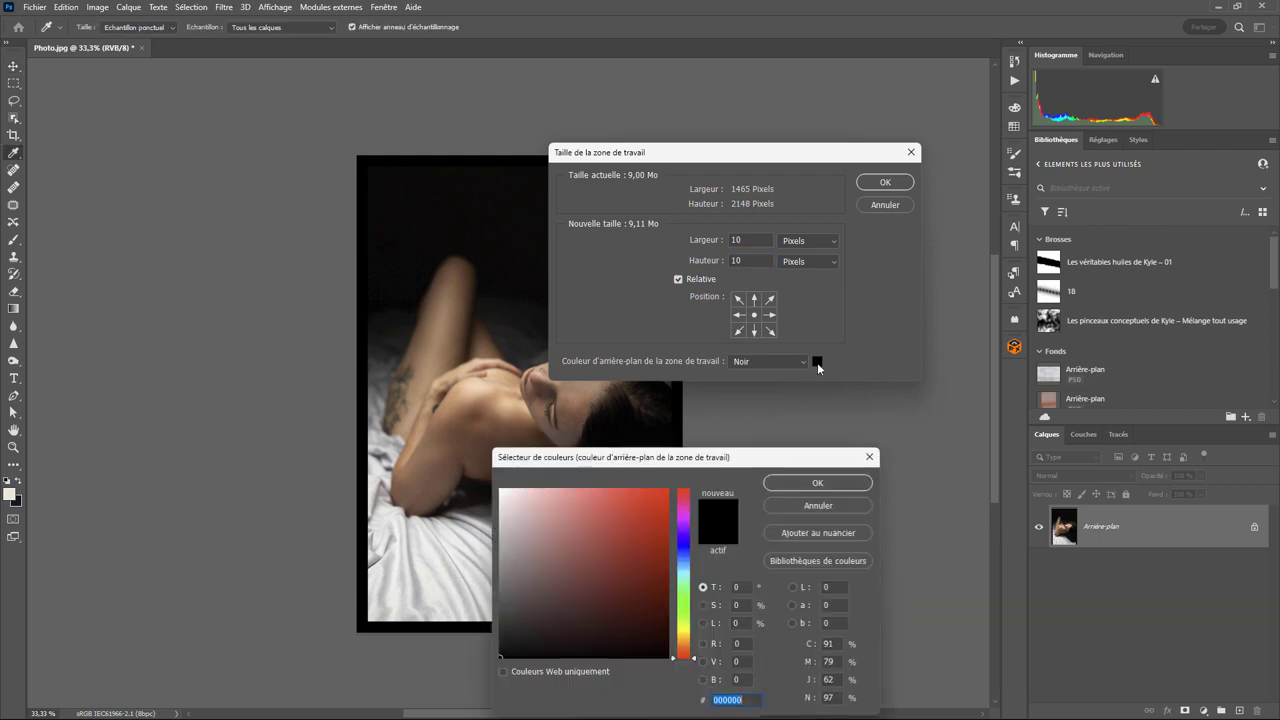
{"action": "left_click", "coordinate": [497, 617]}
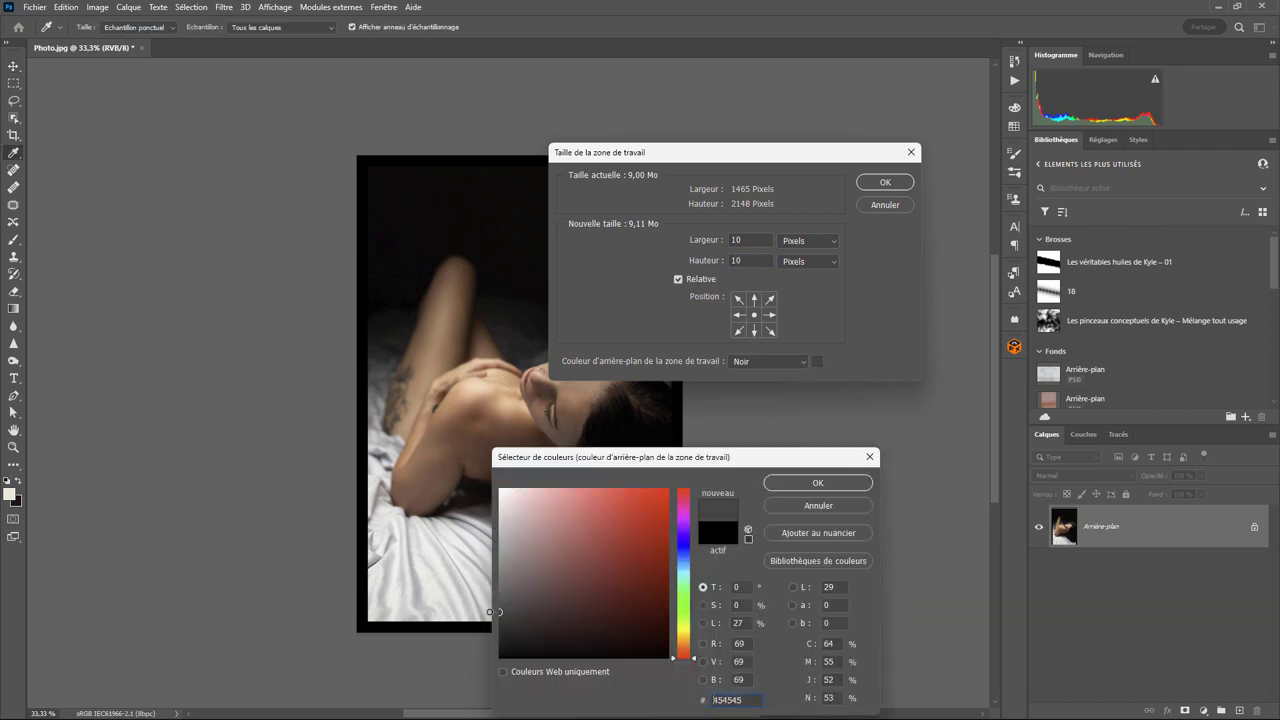
{"action": "left_click", "coordinate": [818, 483]}
{"action": "left_click", "coordinate": [895, 185]}
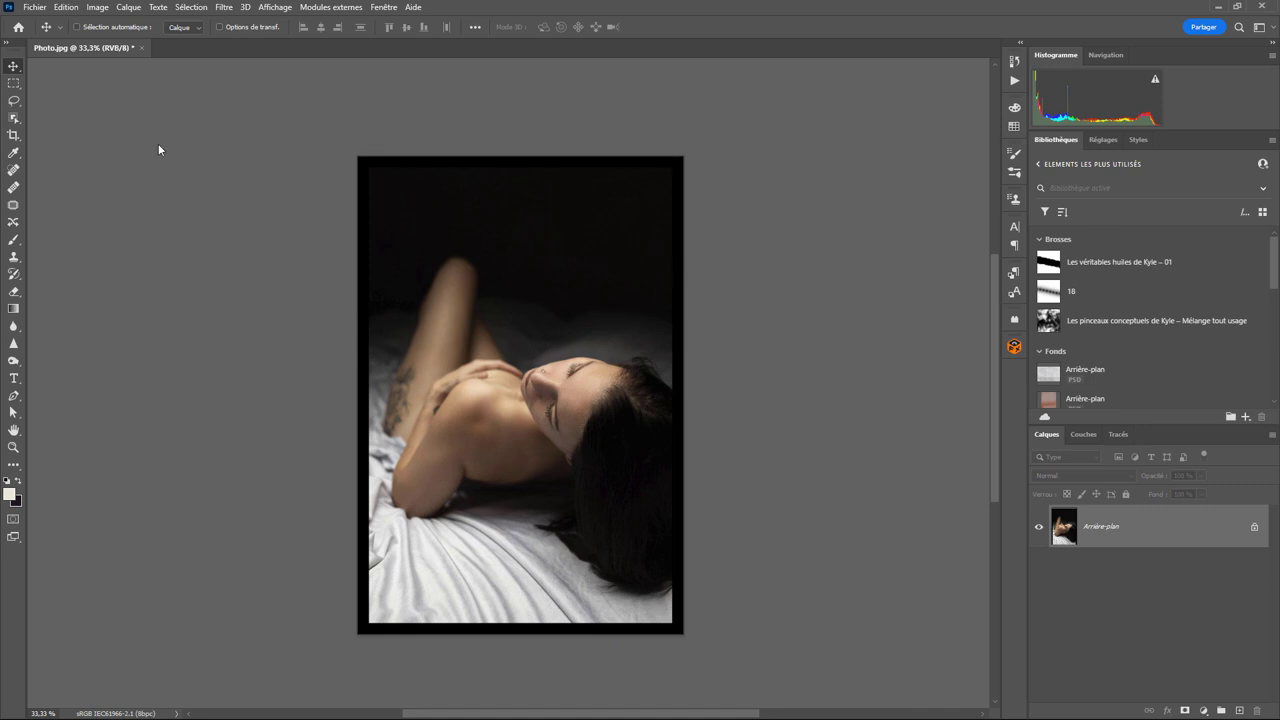
Extend the canvas by a relative 200 × 200 pixels with Noir as the extension colour
{"action": "left_click", "coordinate": [97, 7]}
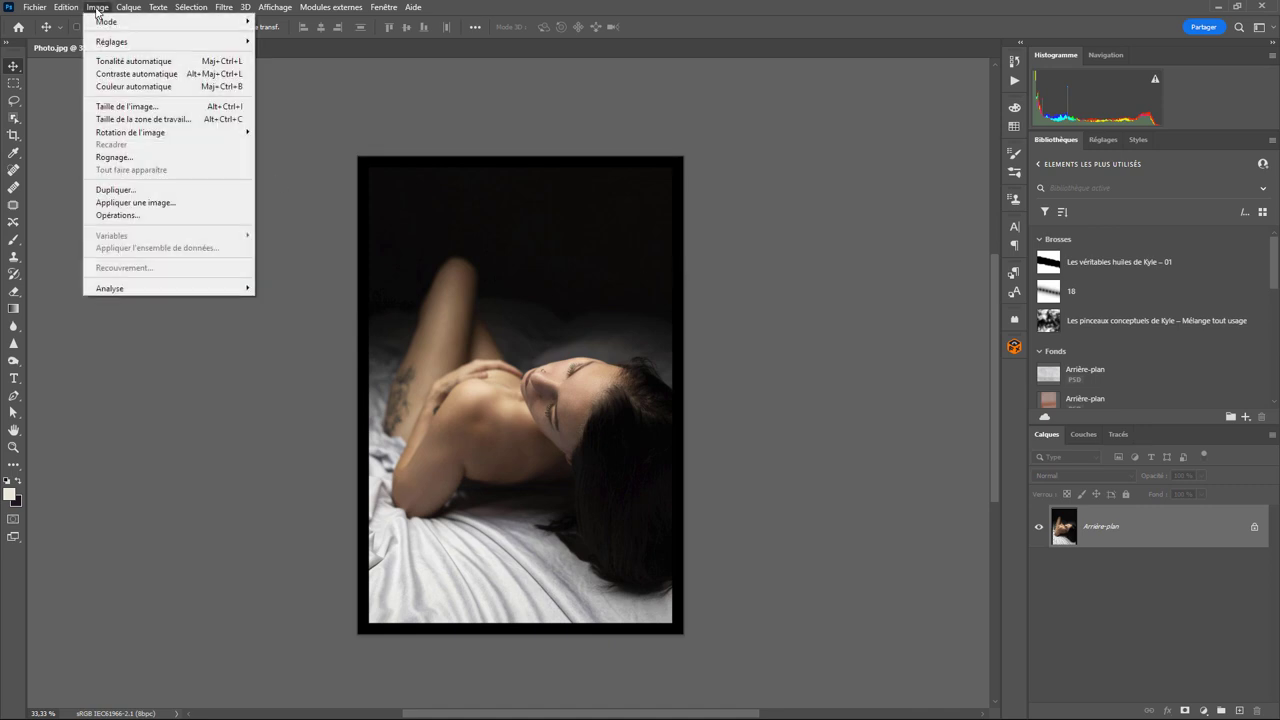
{"action": "left_click", "coordinate": [145, 120]}
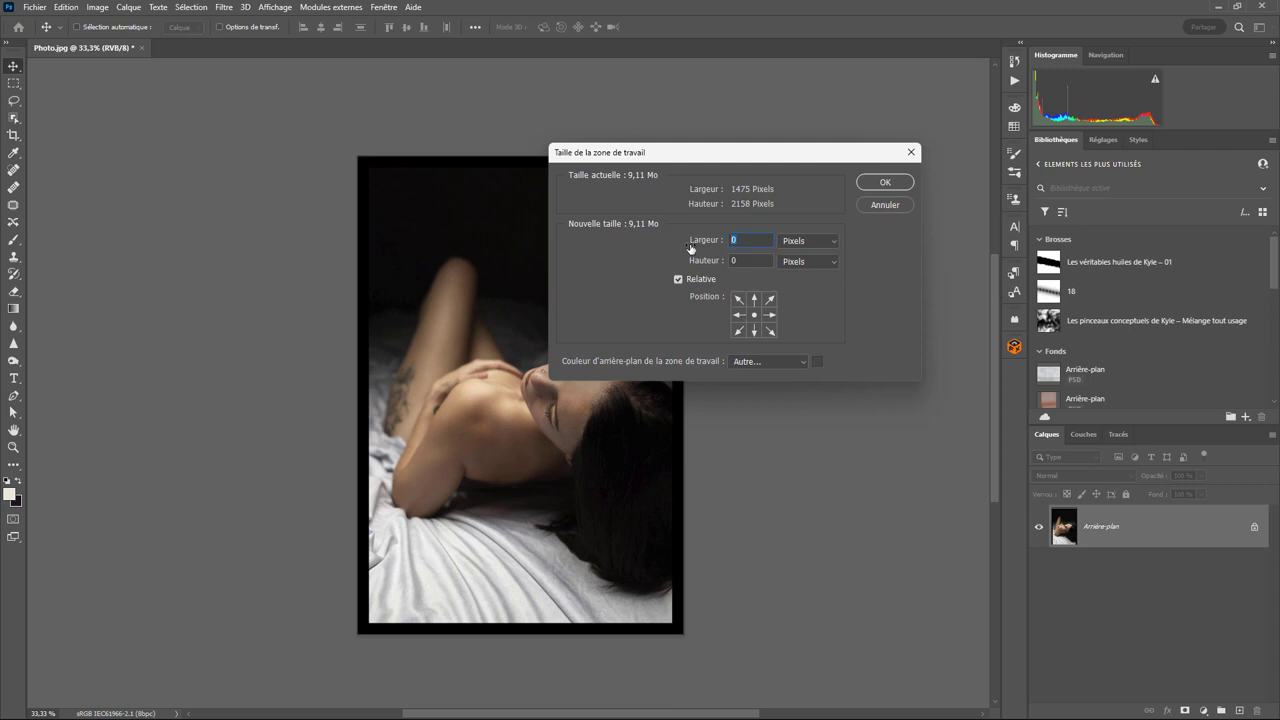
{"action": "type", "text": "200"}
{"action": "key", "text": "Tab"}
{"action": "type", "text": "2"}
{"action": "left_click", "coordinate": [804, 362]}
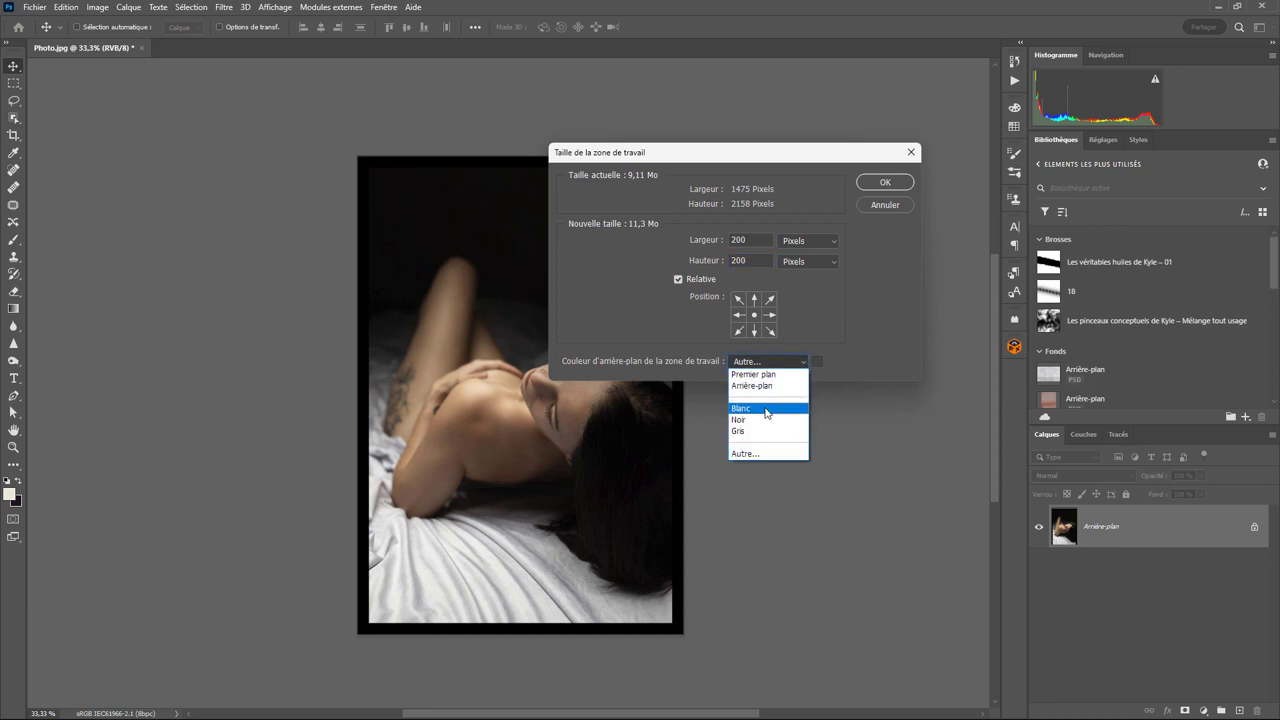
{"action": "left_click", "coordinate": [761, 426]}
{"action": "left_click", "coordinate": [891, 184]}
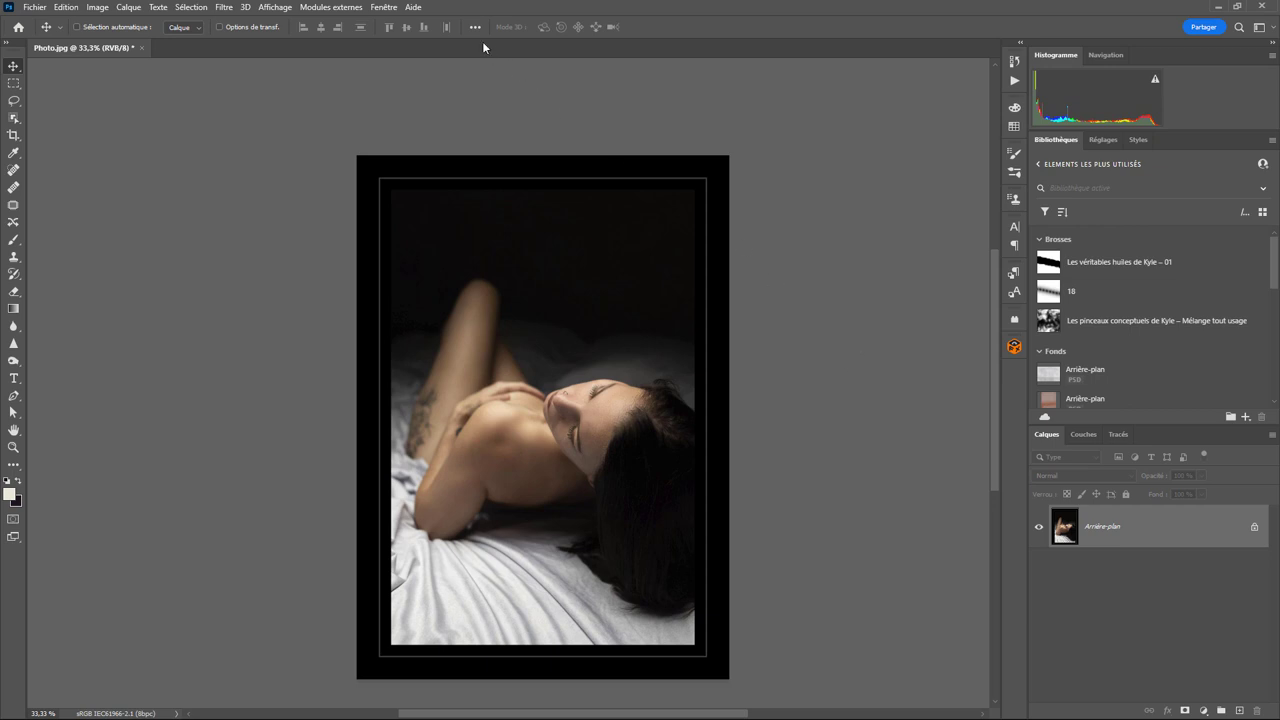
Stop recording CadreNoir and undo the canvas changes back to the borderless photo
{"action": "left_click", "coordinate": [383, 7]}
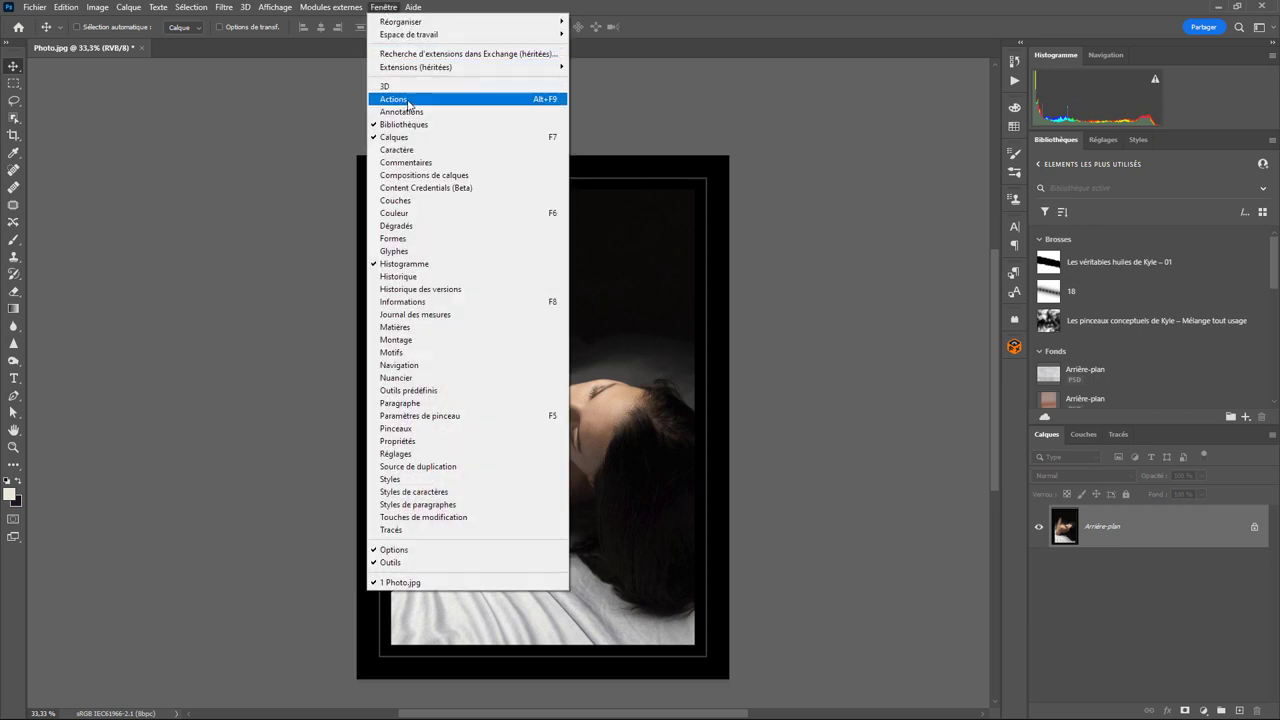
{"action": "left_click", "coordinate": [400, 99]}
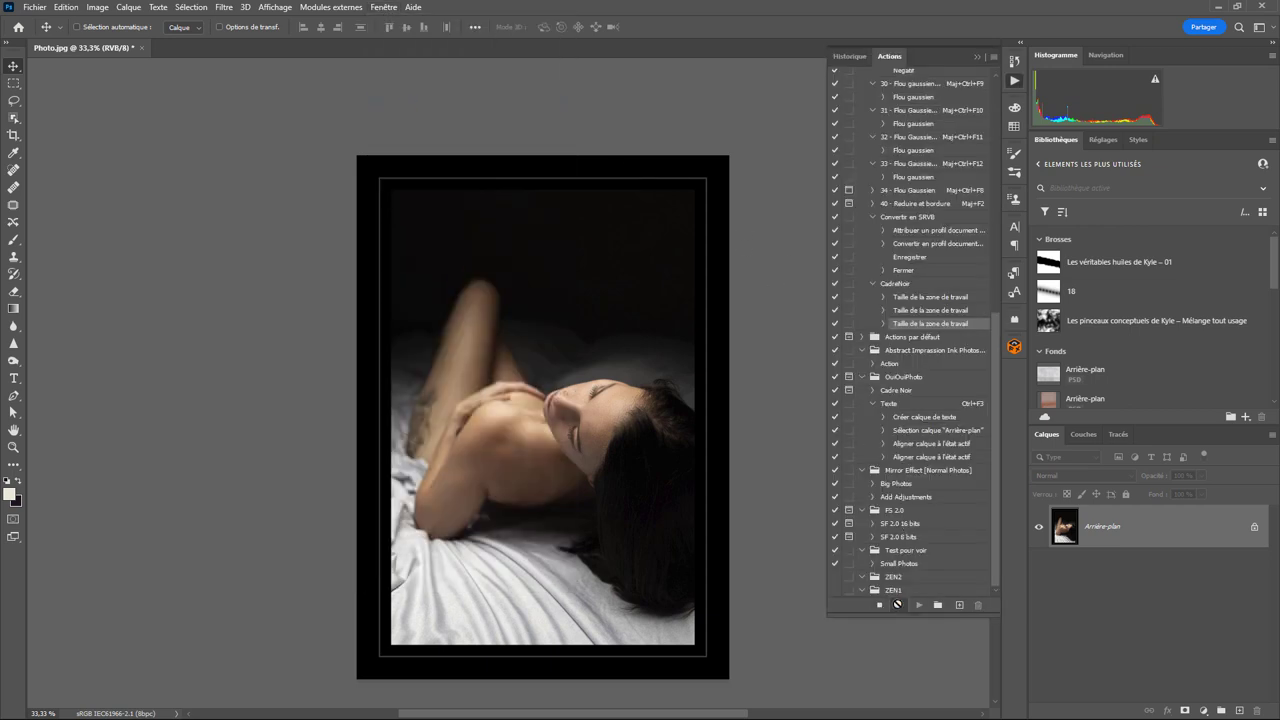
{"action": "left_click", "coordinate": [878, 605]}
{"action": "key", "text": "ctrl+z"}
{"action": "key", "text": "ctrl+z"}
{"action": "key", "text": "ctrl+z"}
{"action": "key", "text": "ctrl"}
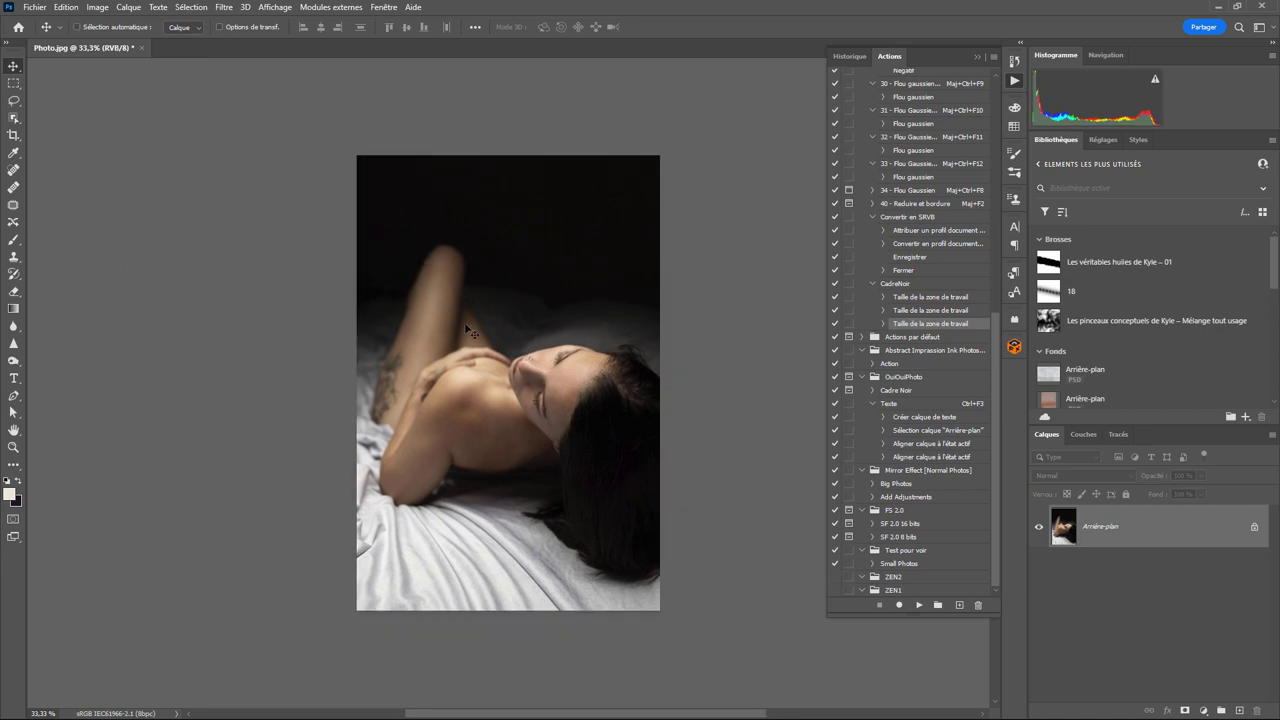
Test-play the existing Cadre Noir action, cancelling it at the outline stroke step
{"action": "left_click", "coordinate": [66, 7]}
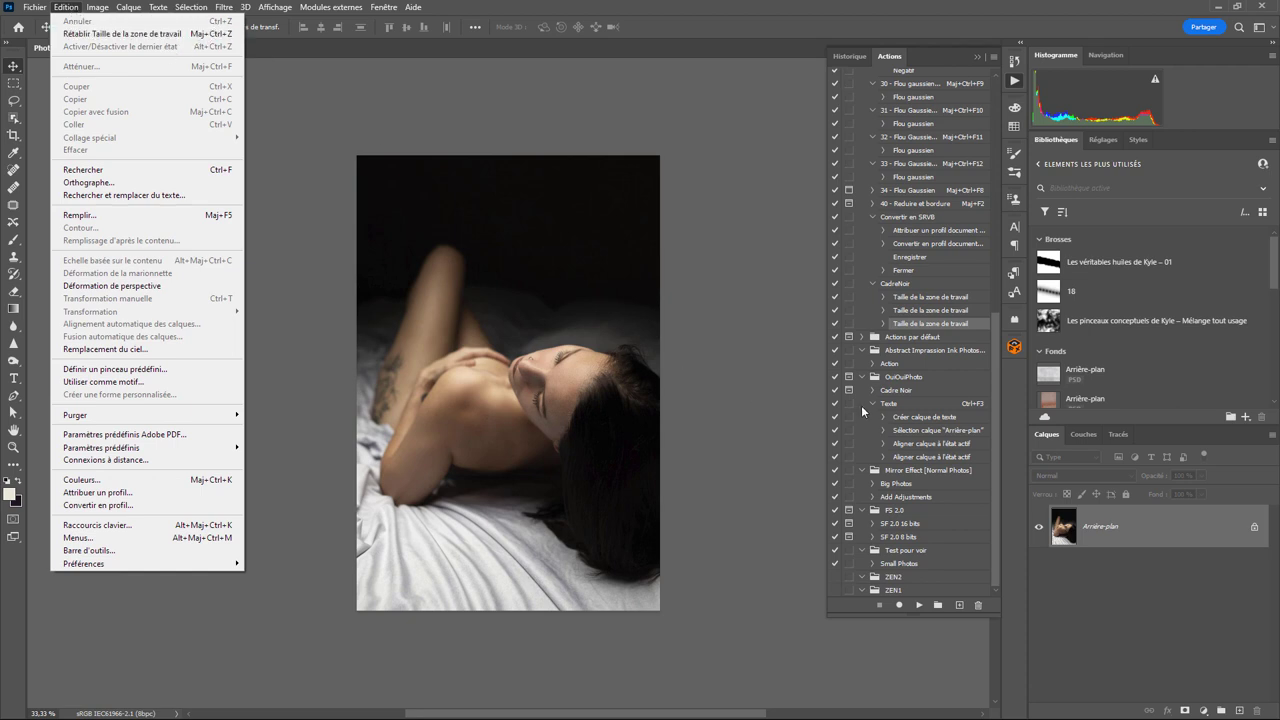
{"action": "left_click", "coordinate": [896, 392]}
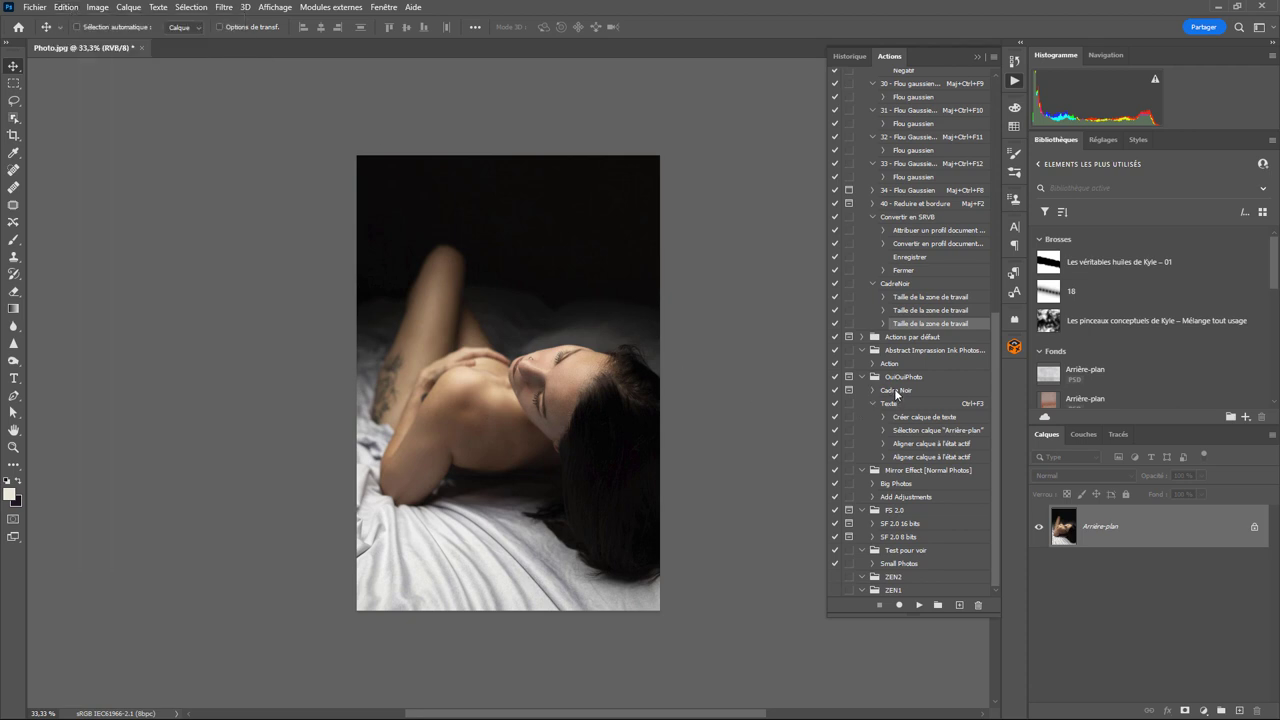
{"action": "left_click", "coordinate": [919, 605]}
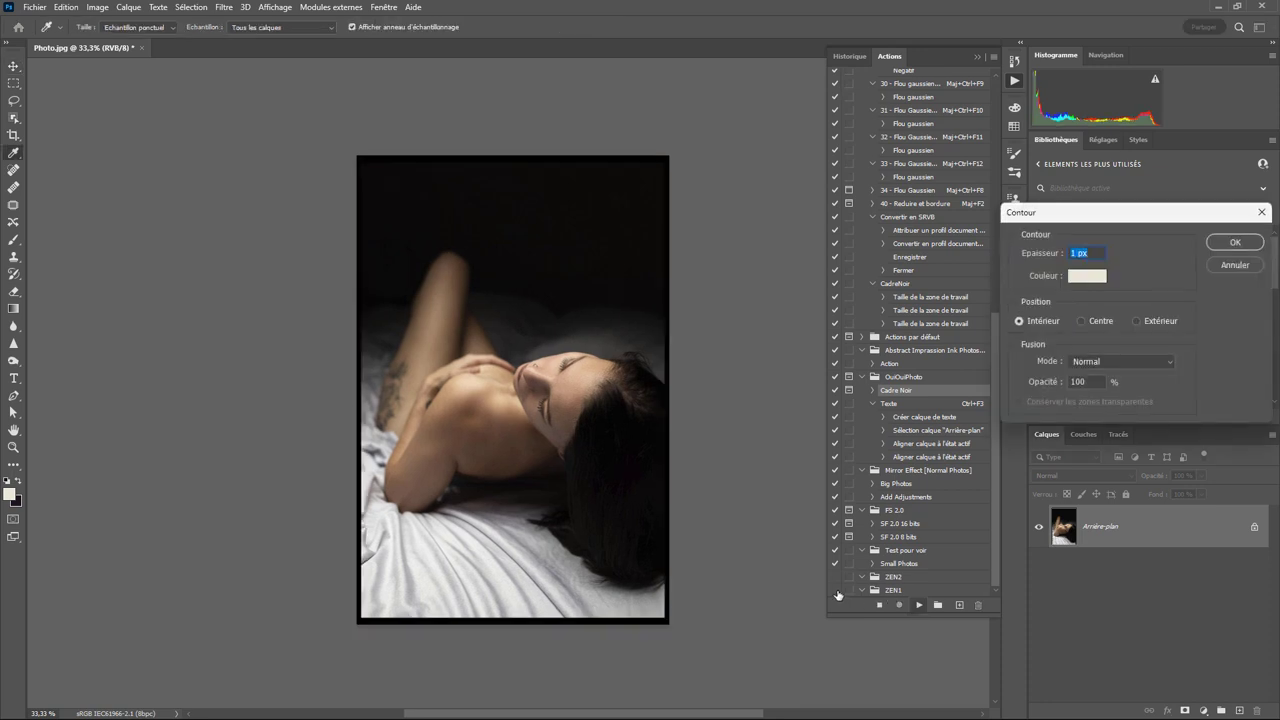
{"action": "left_click", "coordinate": [1236, 265]}
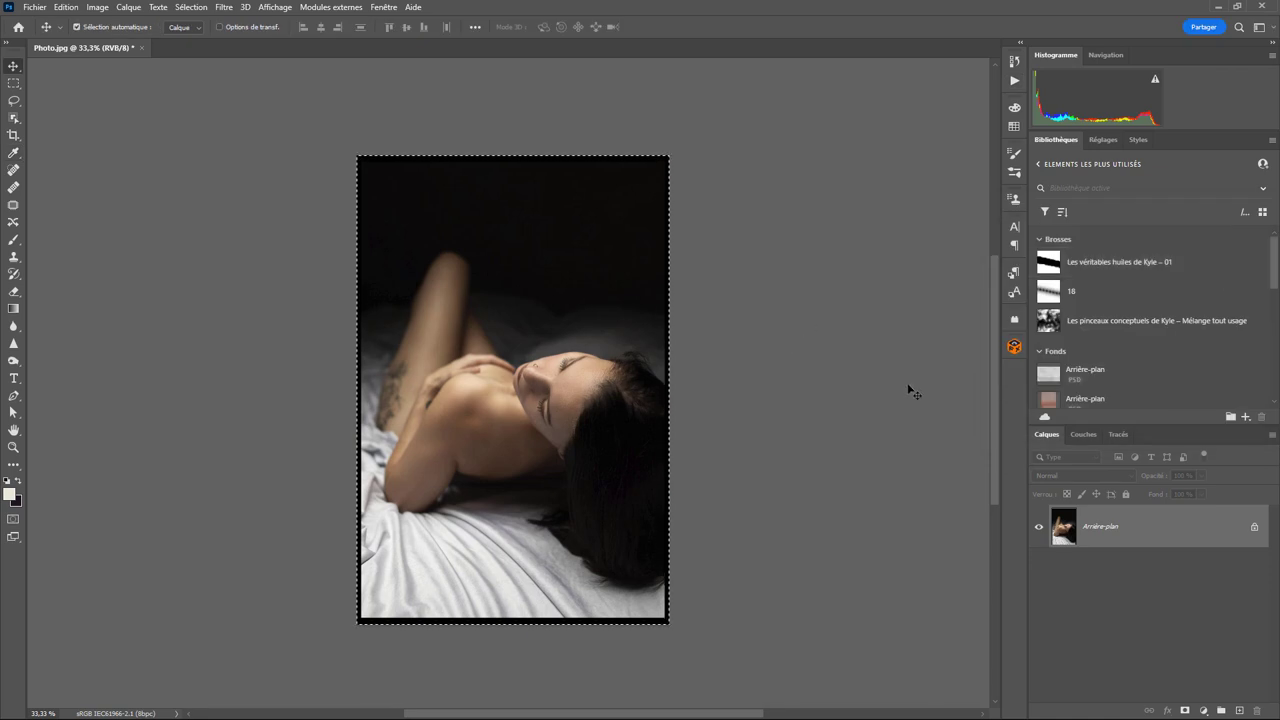
Reopen the Actions panel and select the recorded CadreNoir action in its list
{"action": "left_click", "coordinate": [1015, 84]}
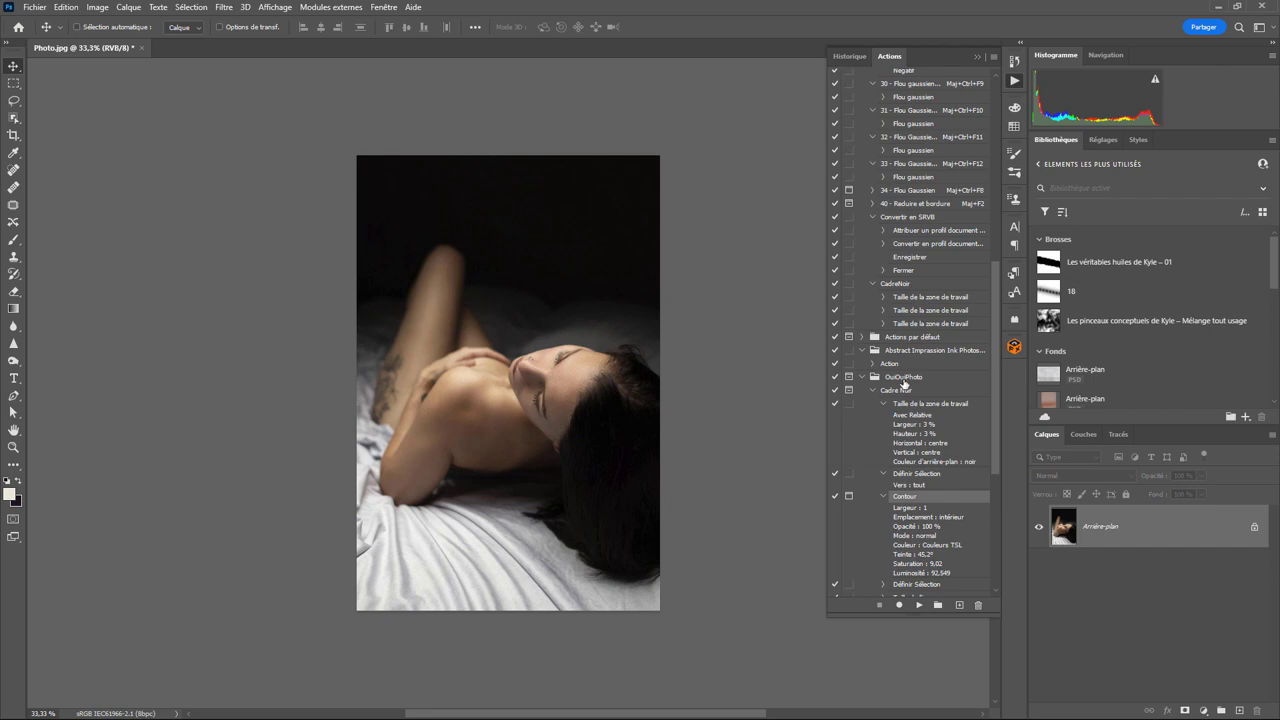
{"action": "left_click_drag", "start_coordinate": [996, 390], "coordinate": [1001, 185]}
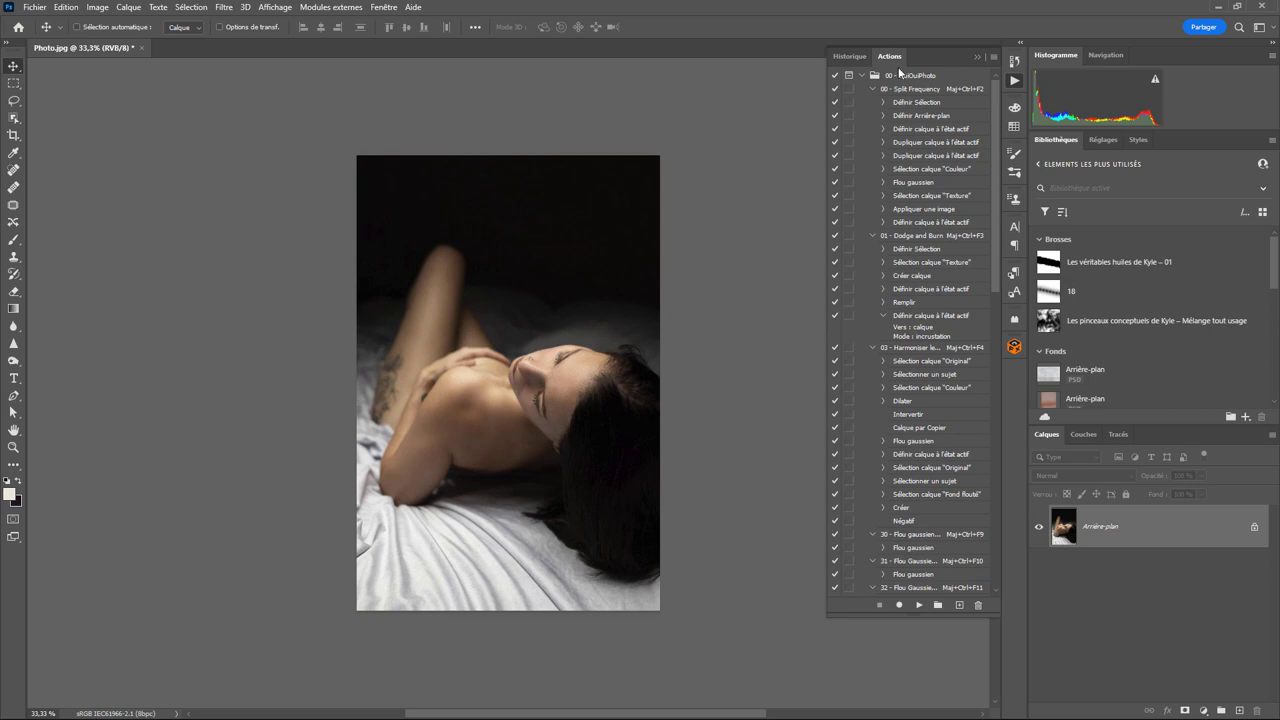
{"action": "left_click_drag", "start_coordinate": [995, 114], "coordinate": [989, 258]}
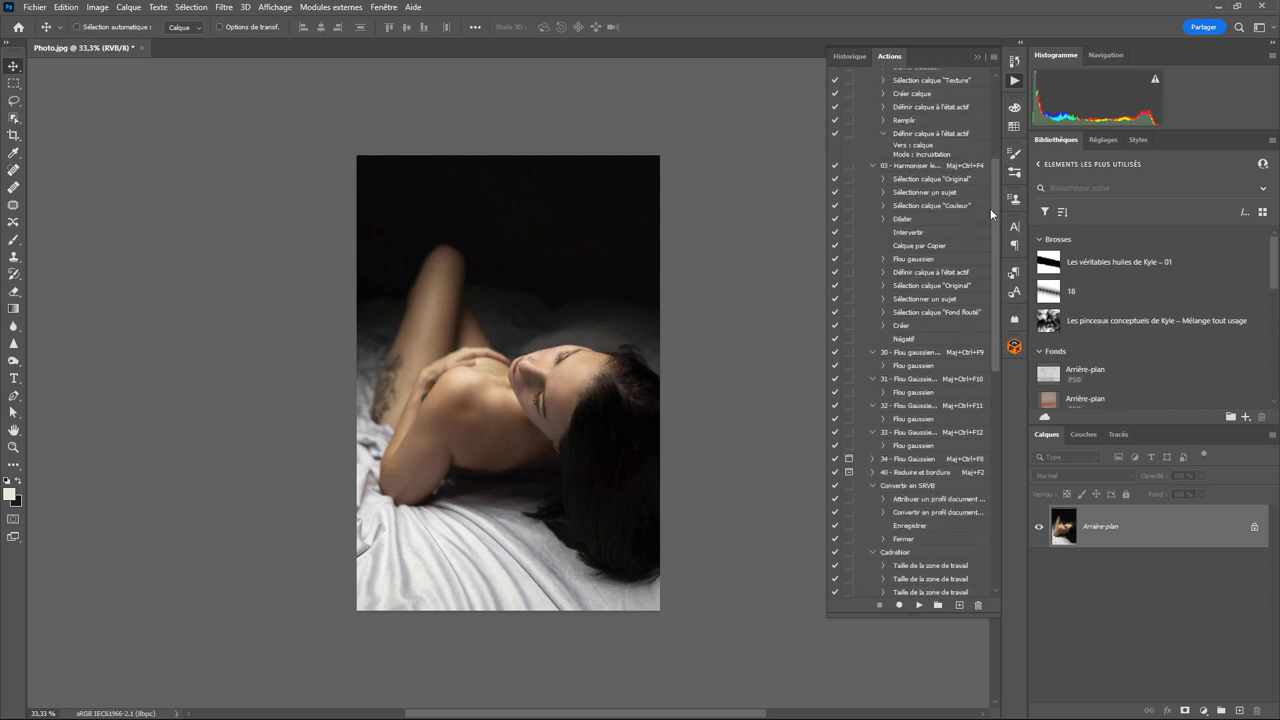
{"action": "mouse_move", "coordinate": [989, 258]}
{"action": "left_mouse_down"}
{"action": "mouse_move", "coordinate": [979, 352]}
{"action": "mouse_move", "coordinate": [988, 242]}
{"action": "left_mouse_up"}
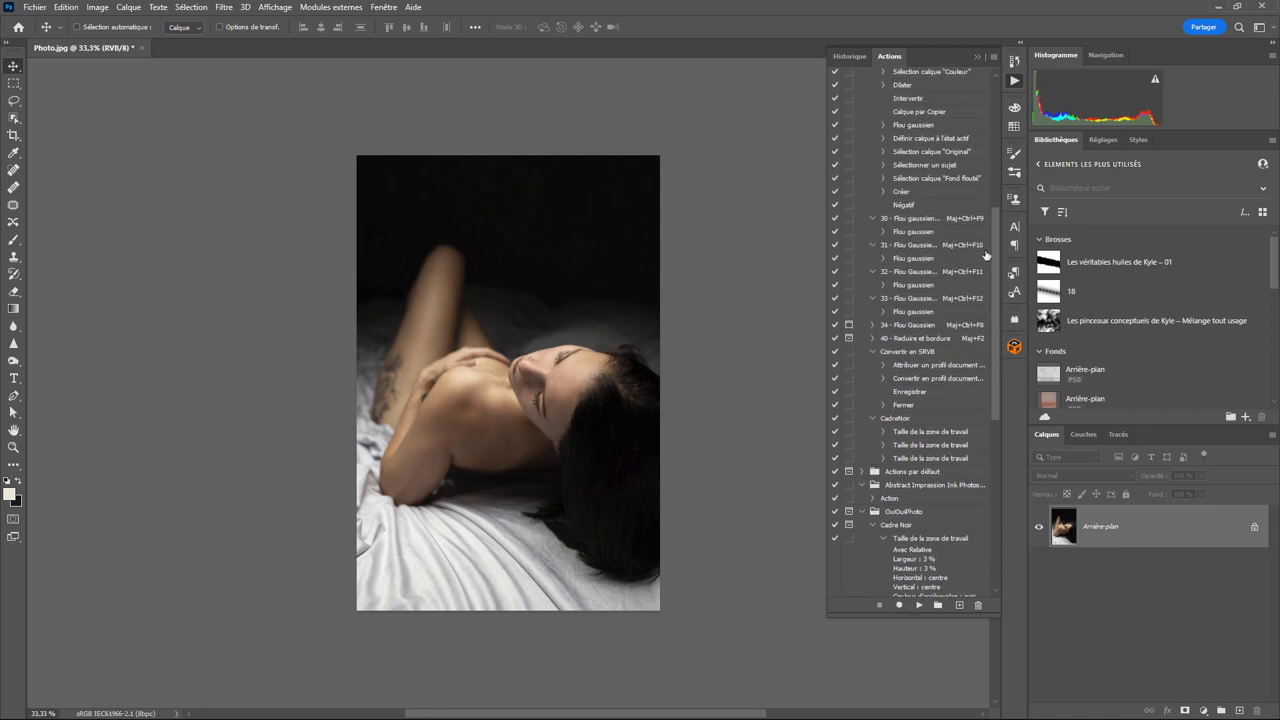
{"action": "mouse_move", "coordinate": [990, 255]}
{"action": "left_mouse_down"}
{"action": "mouse_move", "coordinate": [994, 94]}
{"action": "mouse_move", "coordinate": [982, 266]}
{"action": "left_mouse_up"}
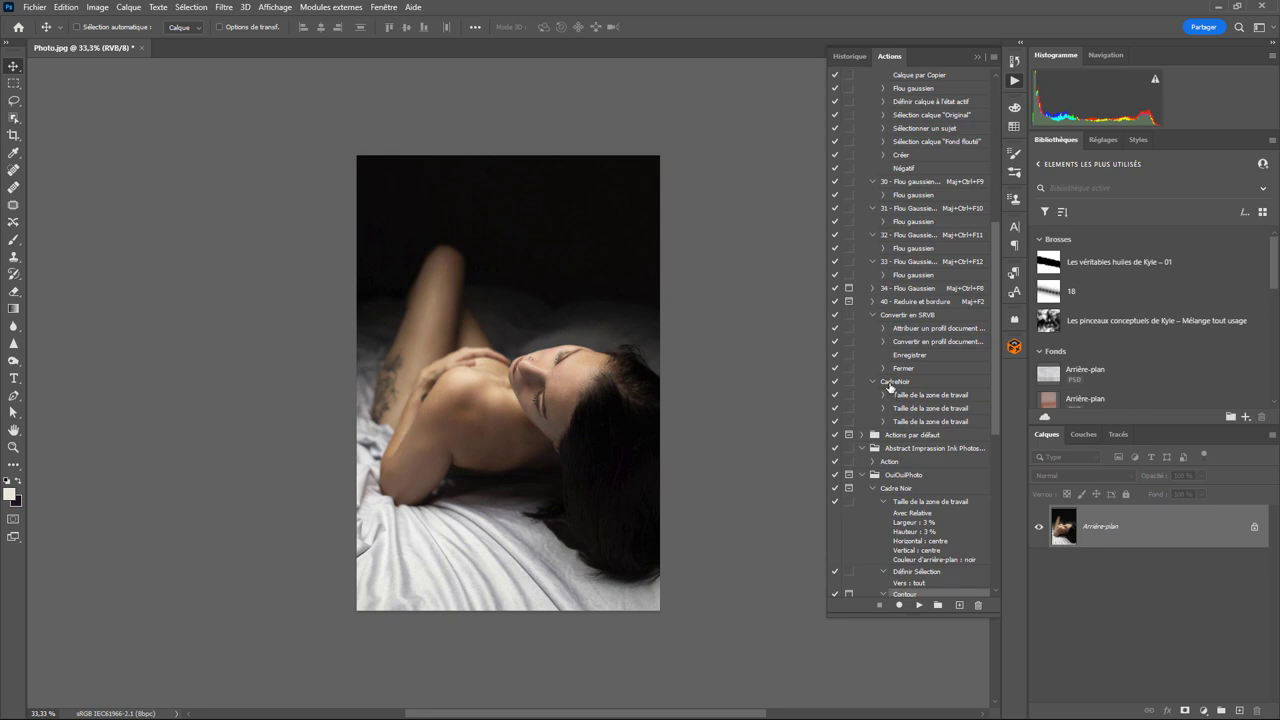
{"action": "left_click", "coordinate": [891, 384]}
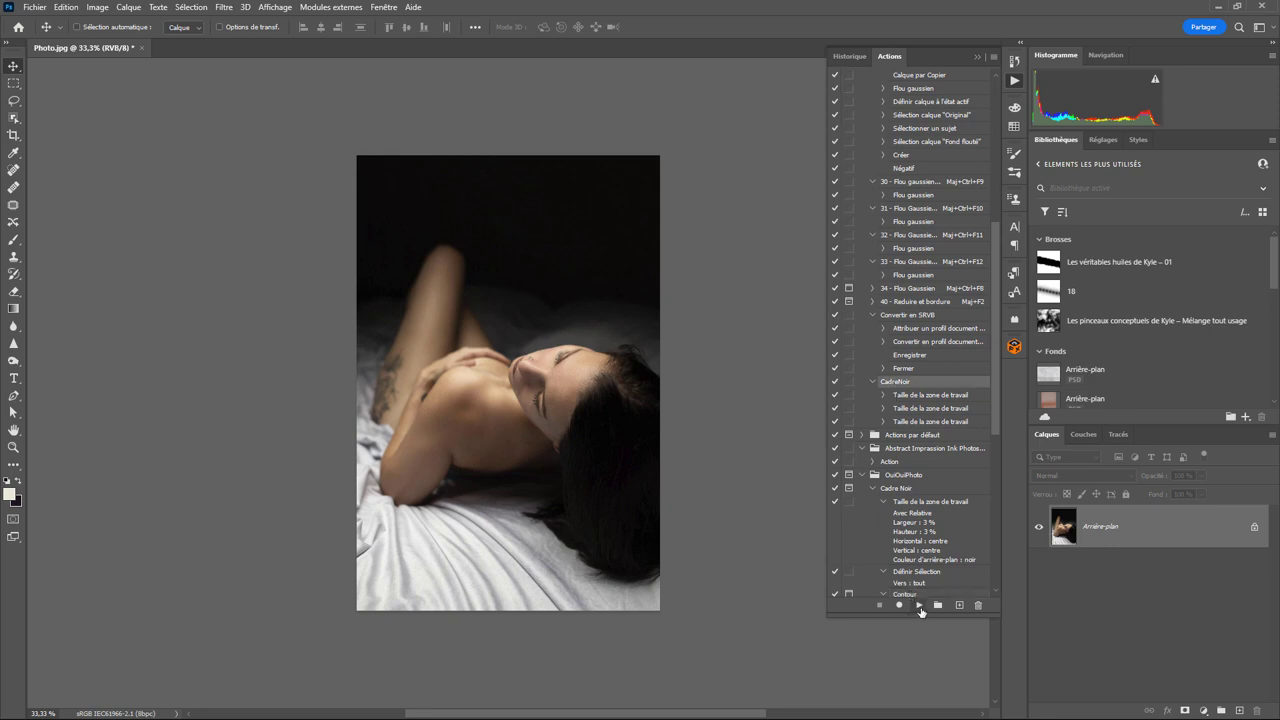
Play Cadre Noir to re-frame the photo, then hide the Actions panel
{"action": "left_click", "coordinate": [919, 605]}
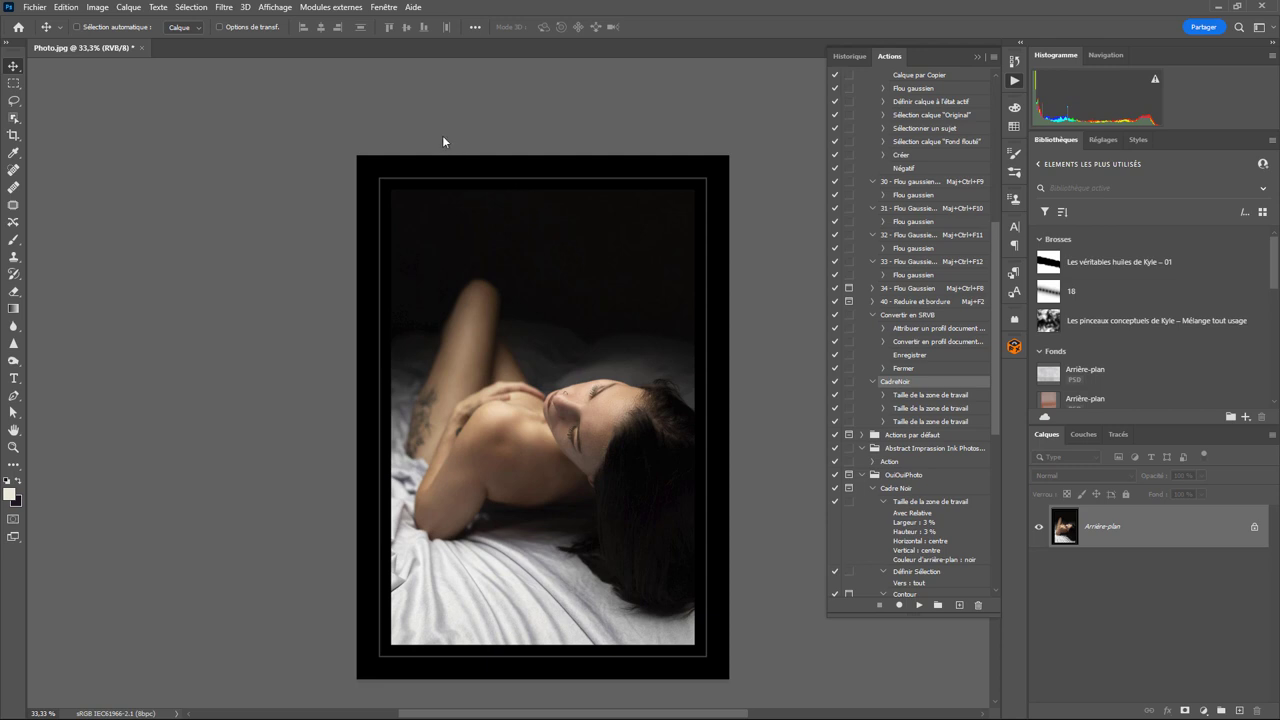
{"action": "key", "text": "alt+F9"}
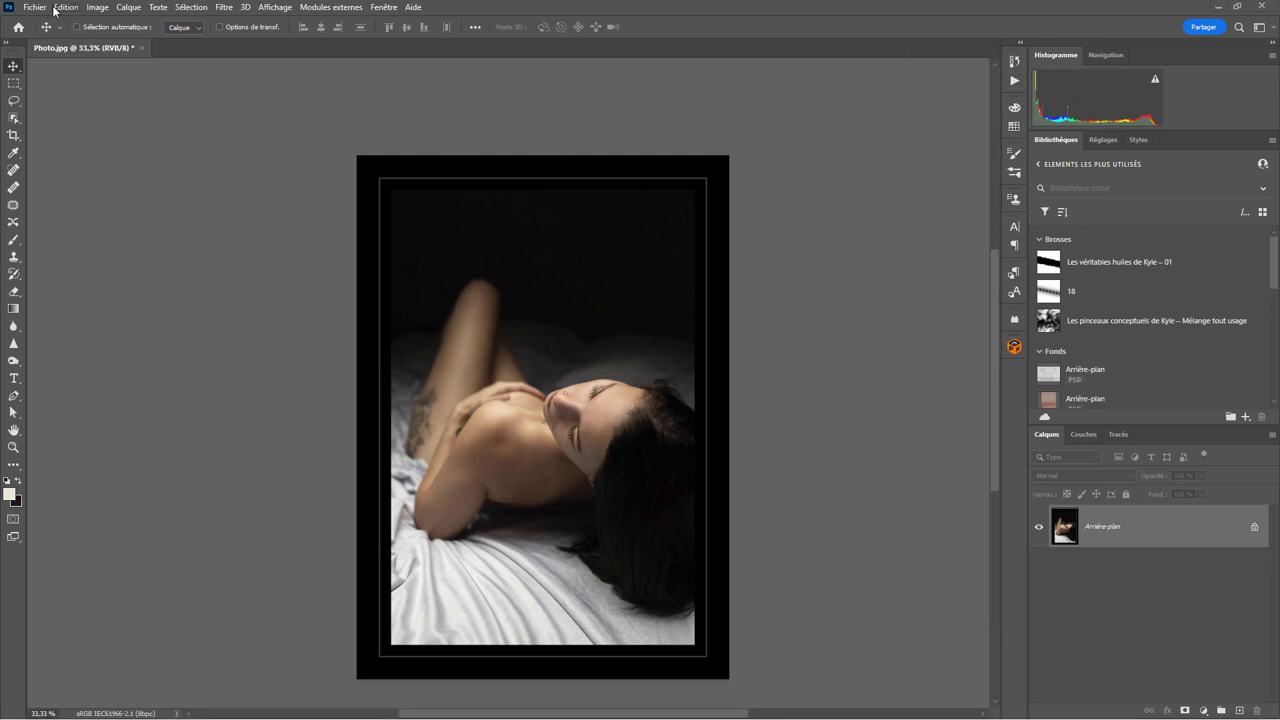
{"action": "left_click", "coordinate": [43, 10]}
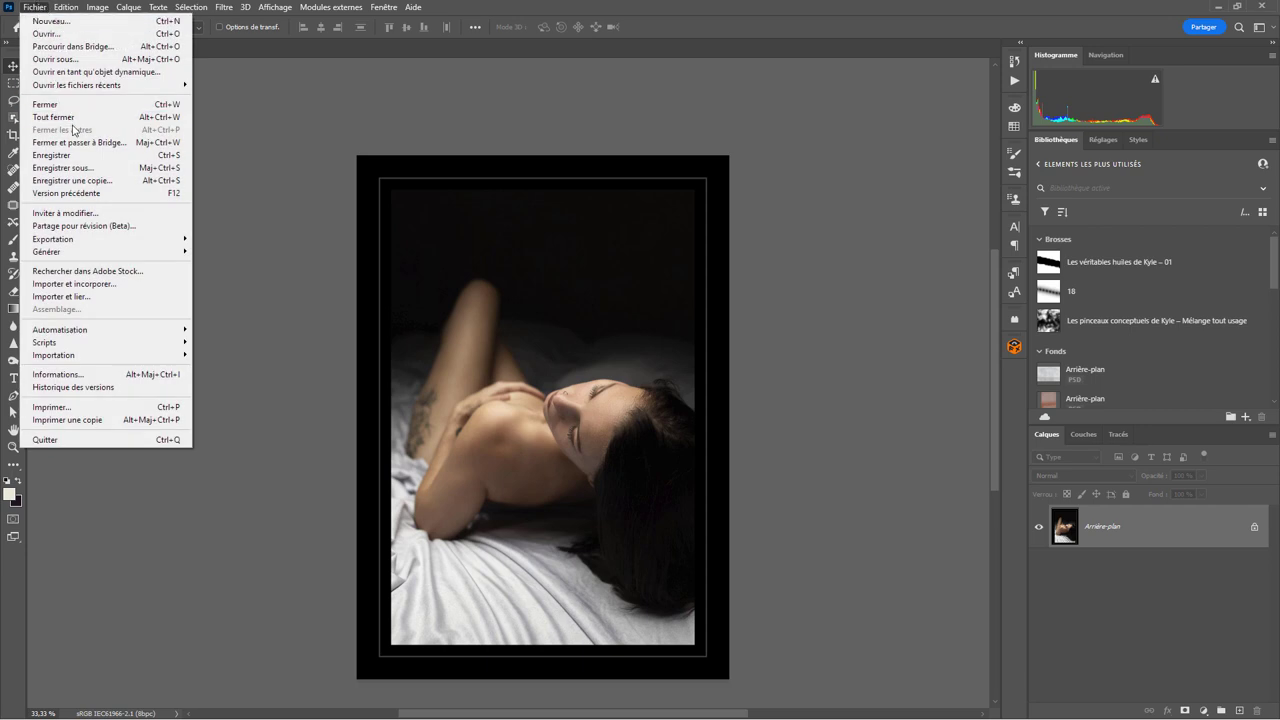
{"action": "mouse_move", "coordinate": [60, 329]}
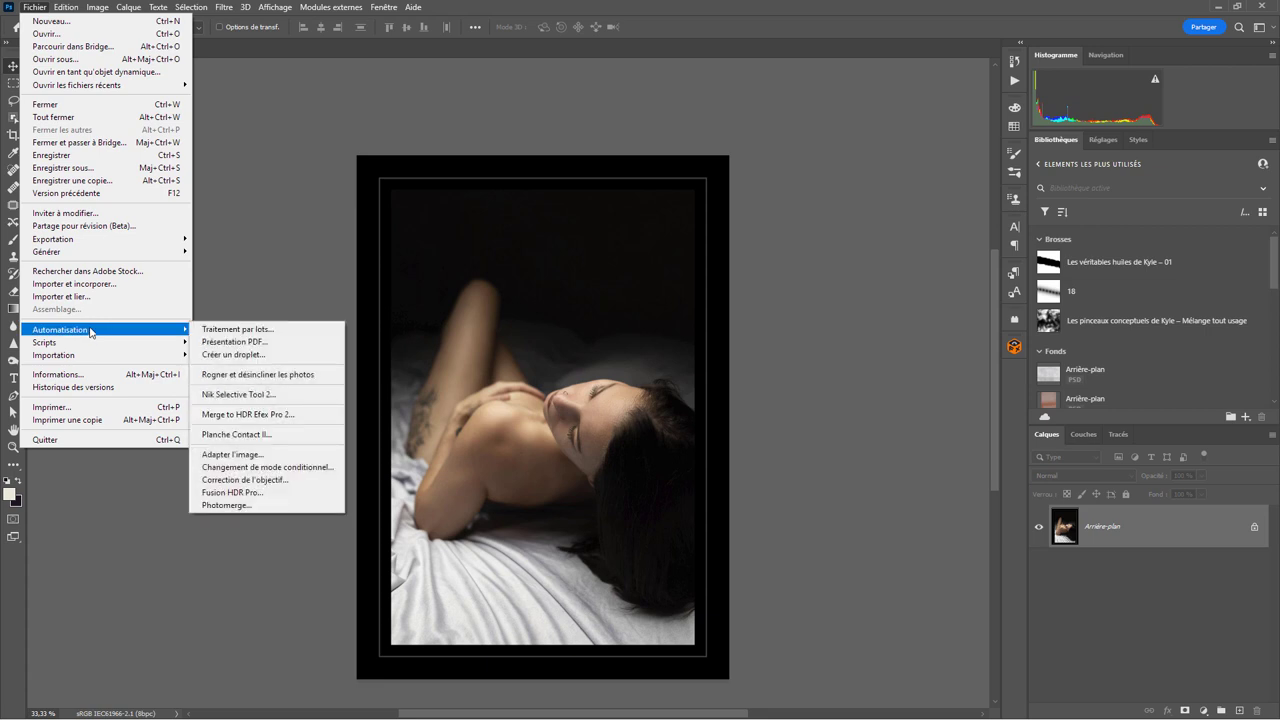
Begin a new droplet saved as CadreNoir.exe in the Export Actions folder
{"action": "left_click", "coordinate": [258, 355]}
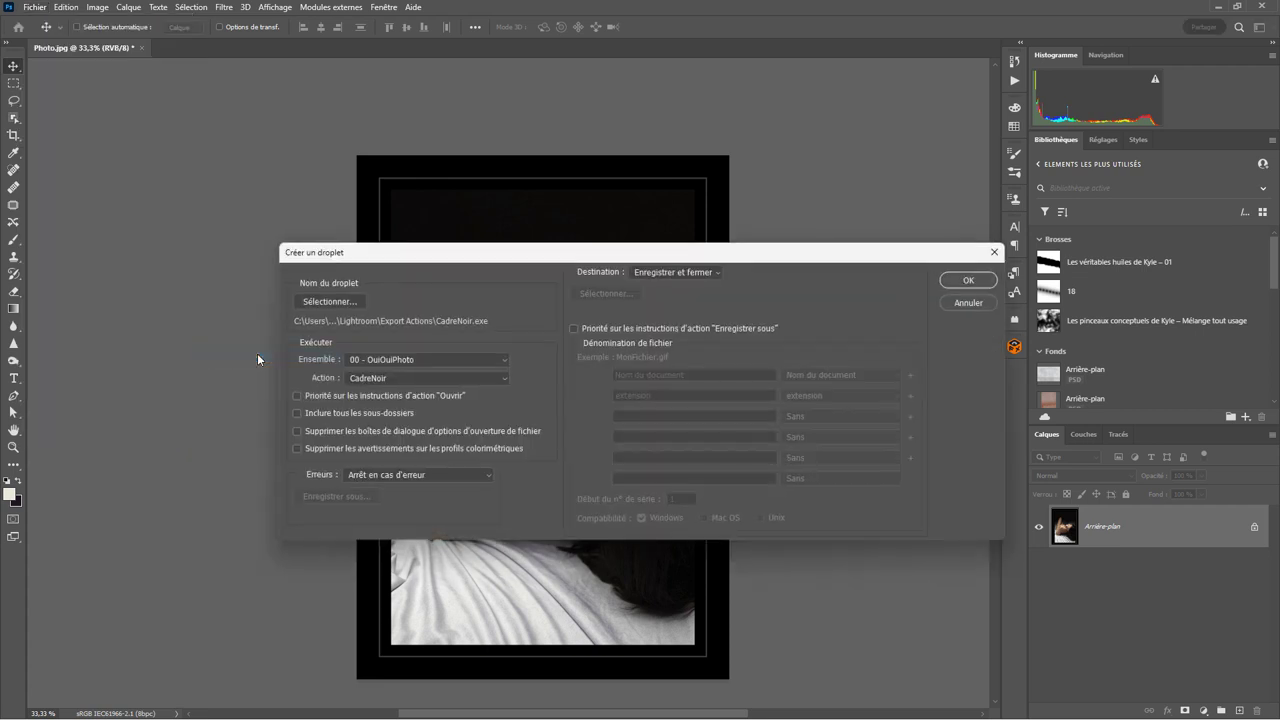
{"action": "left_click", "coordinate": [350, 298]}
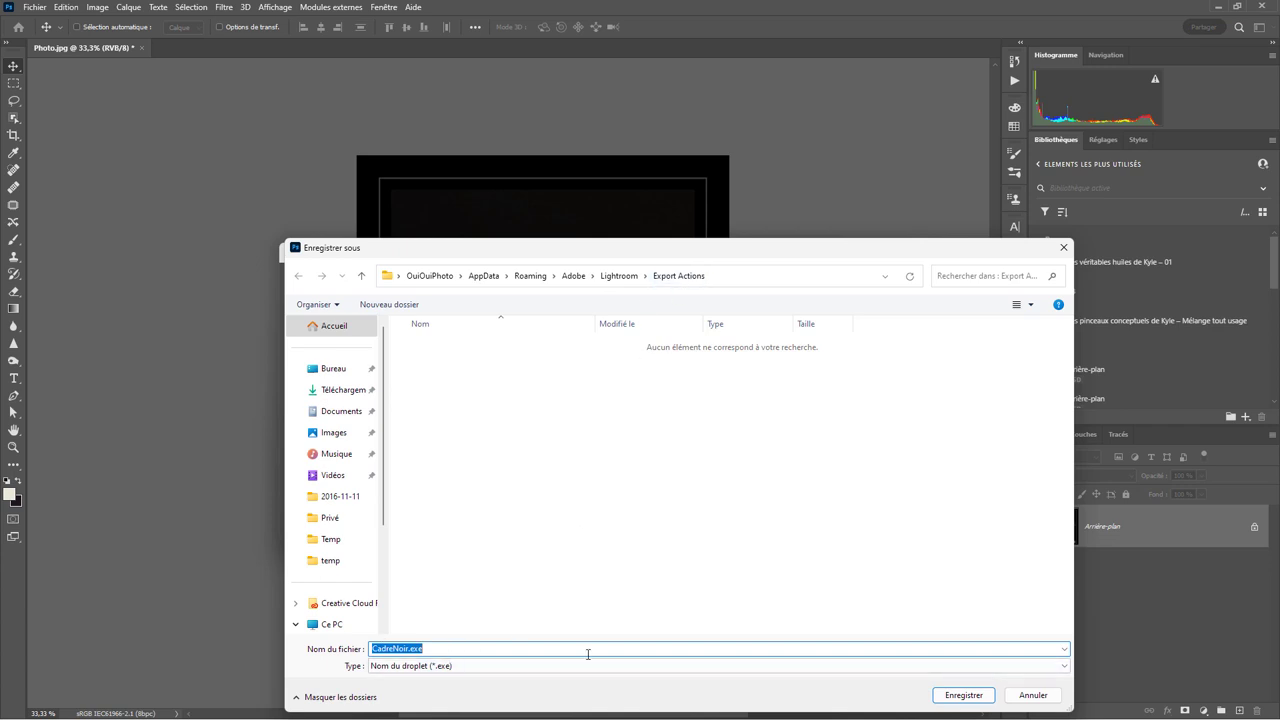
{"action": "left_click", "coordinate": [978, 700]}
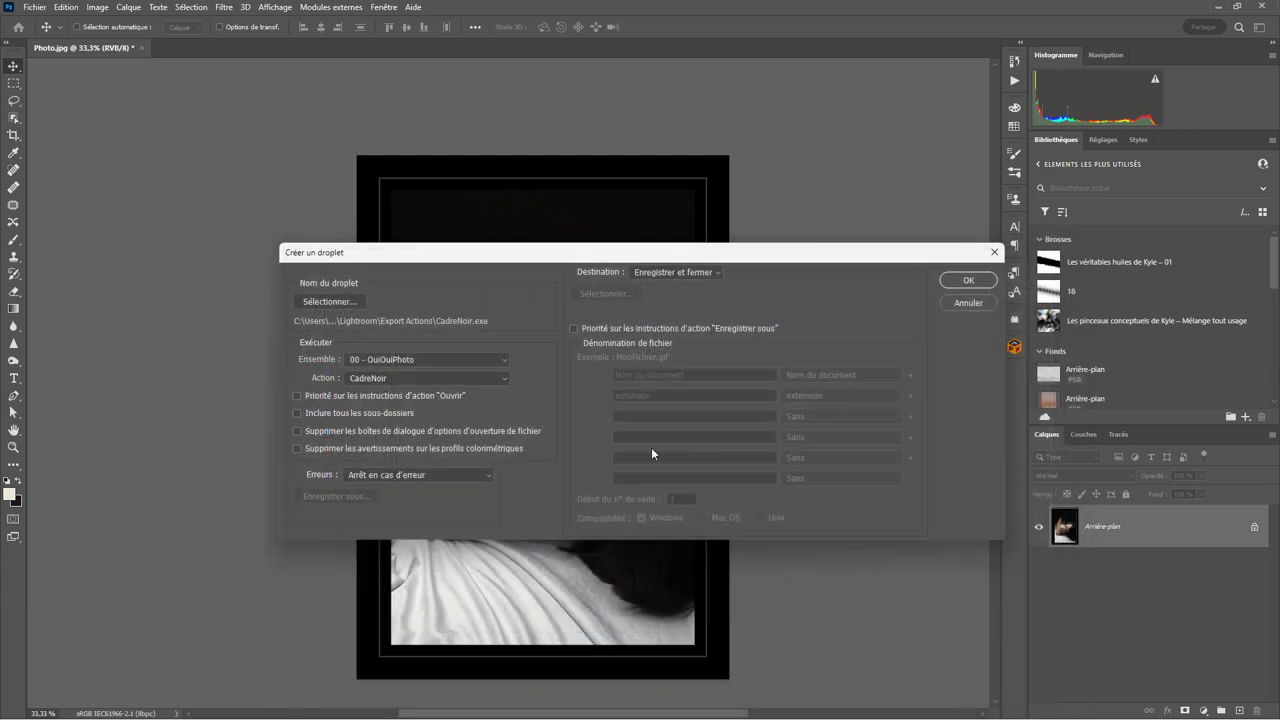
{"action": "left_click", "coordinate": [503, 362]}
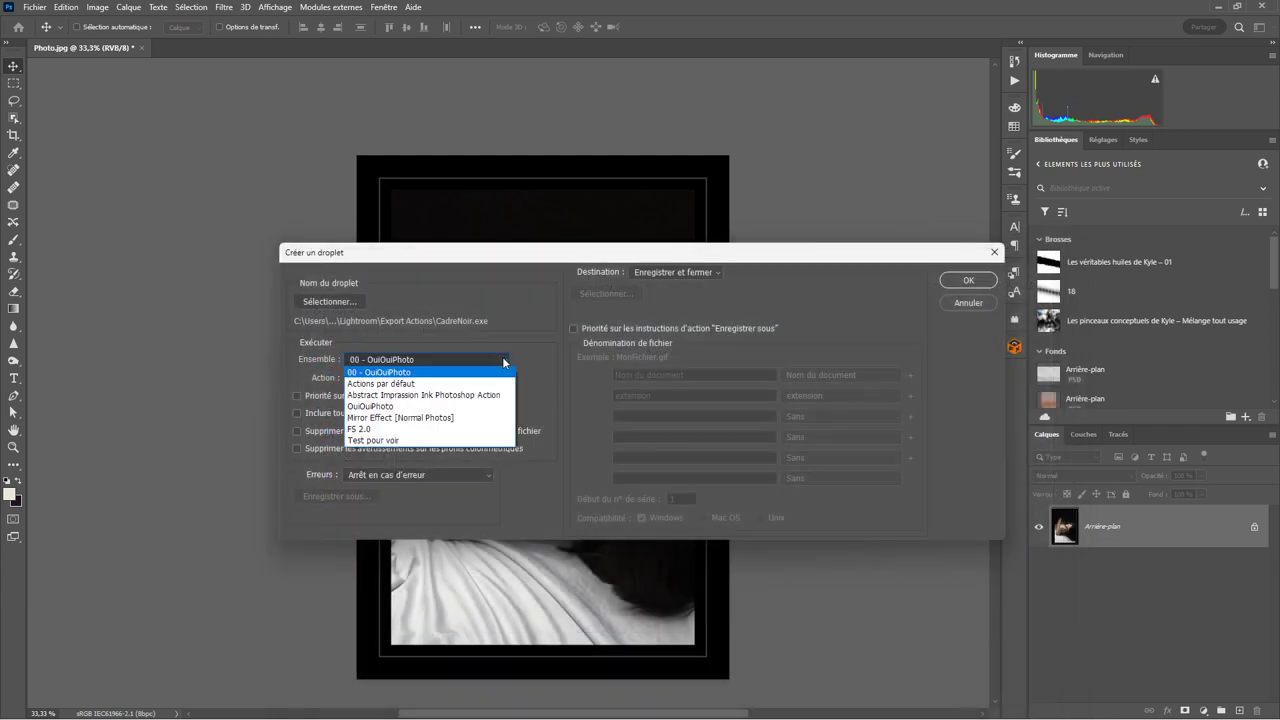
{"action": "left_click", "coordinate": [375, 373]}
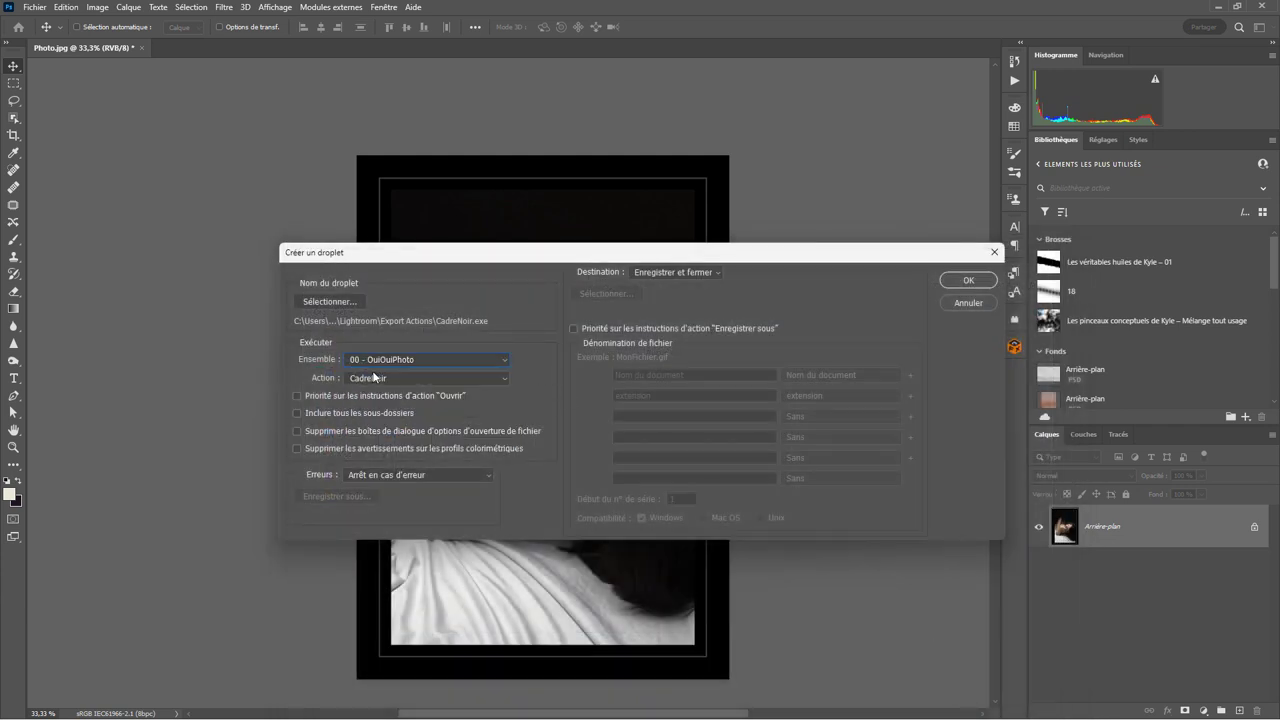
{"action": "left_click", "coordinate": [500, 381]}
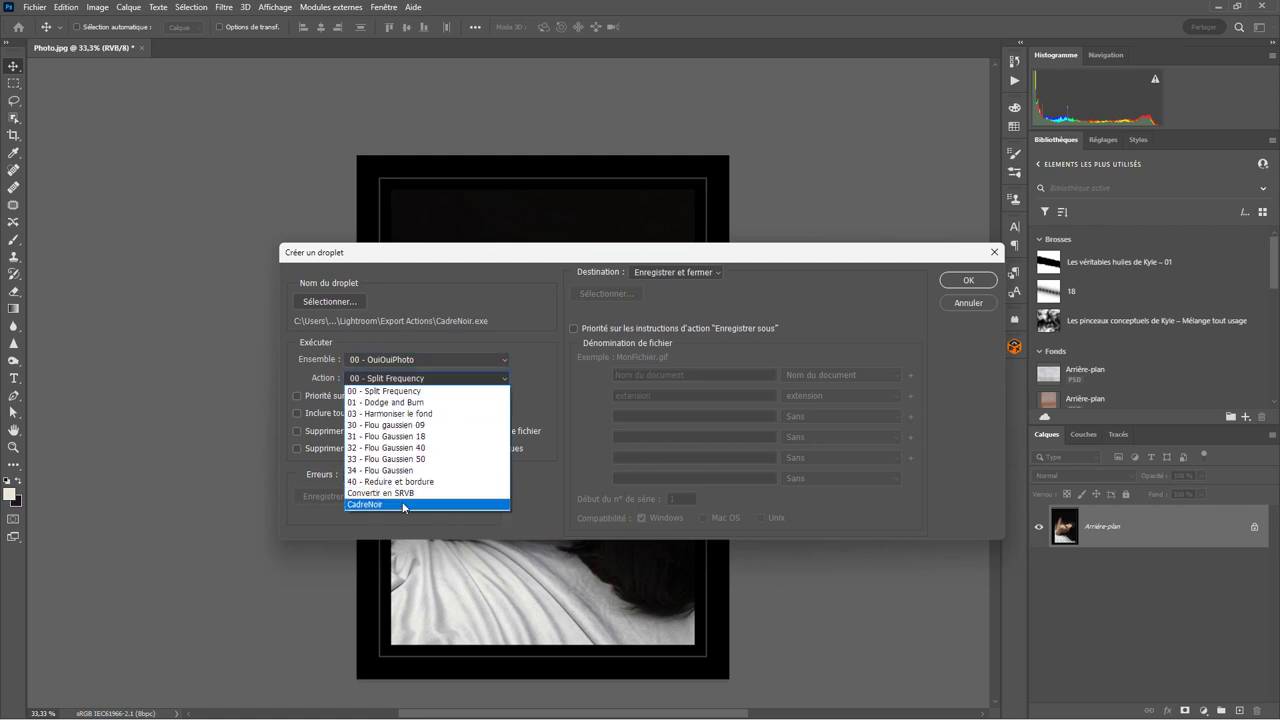
{"action": "left_click", "coordinate": [402, 506]}
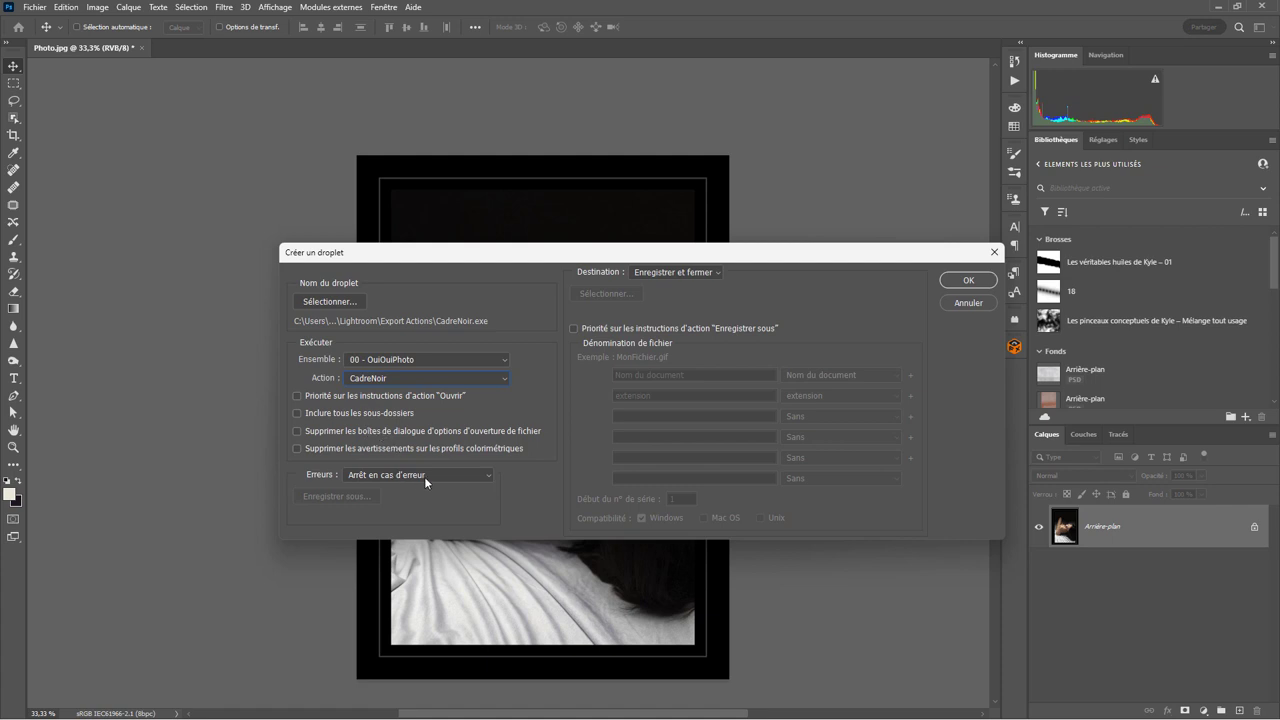
Keep Arrêt en cas d'erreur and try the Sans, Enregistrer et fermer and Dossier destinations
{"action": "left_click", "coordinate": [424, 476]}
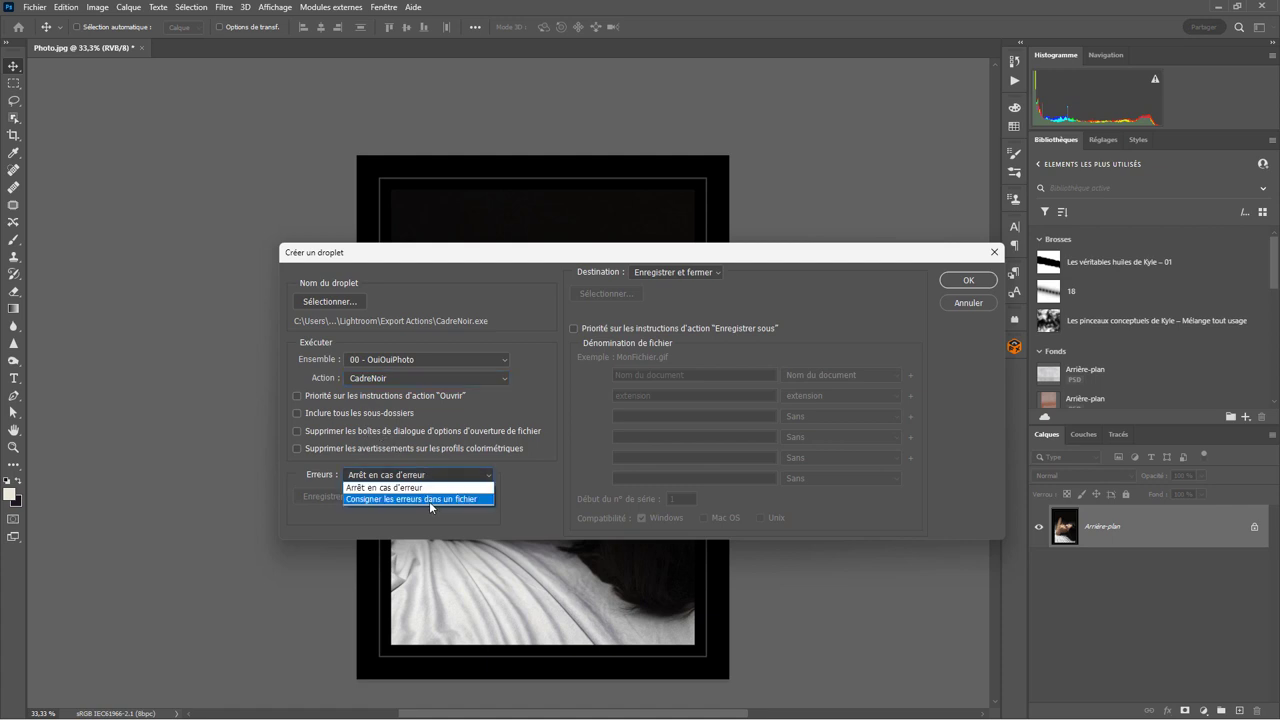
{"action": "left_click", "coordinate": [426, 474]}
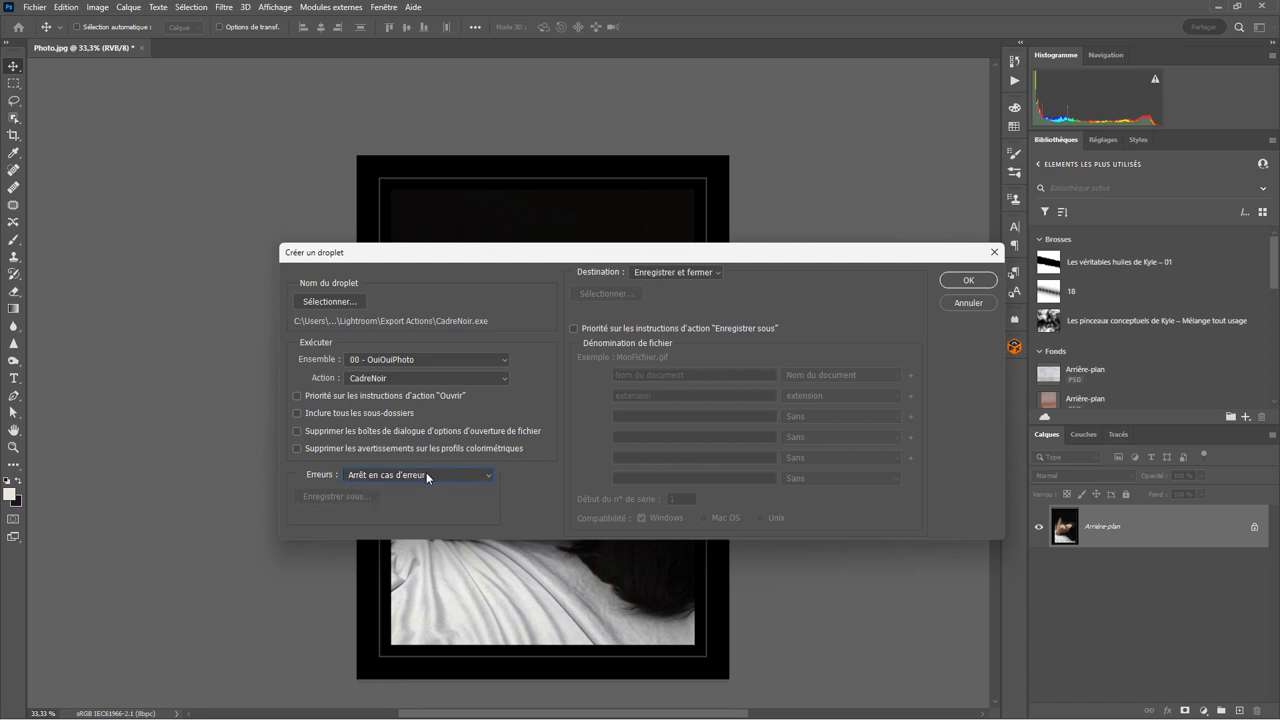
{"action": "left_click", "coordinate": [702, 273]}
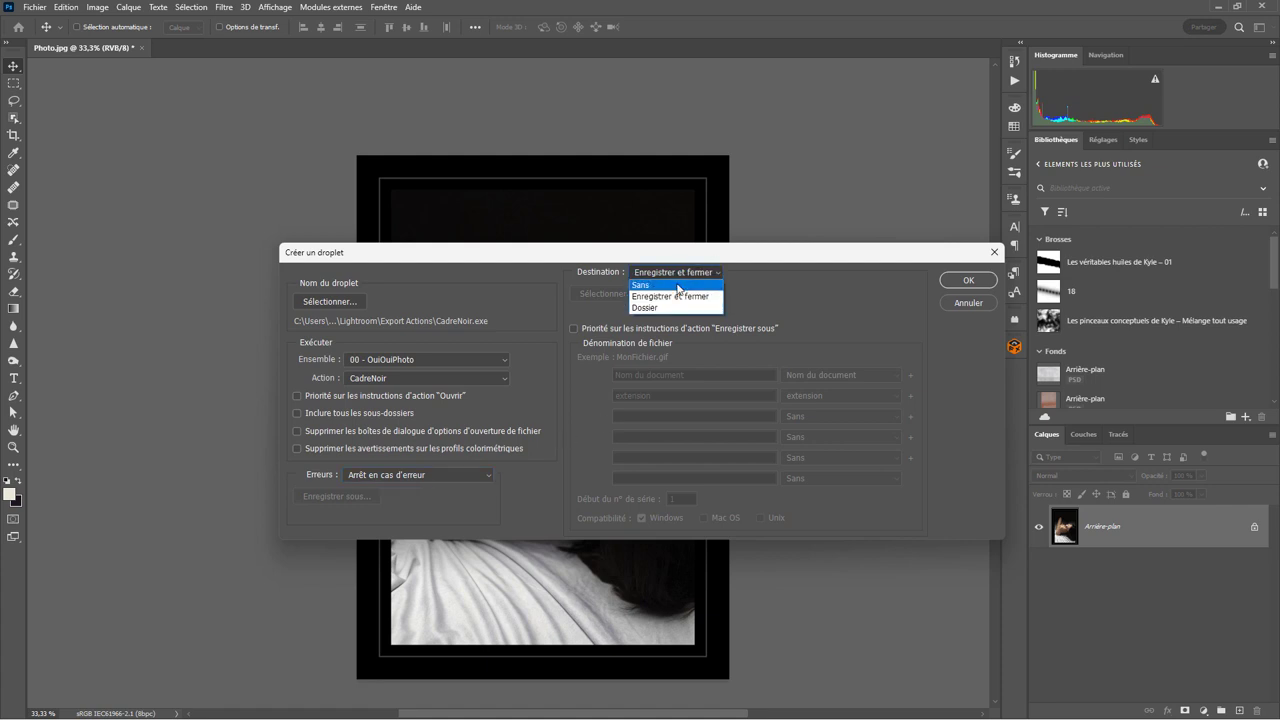
{"action": "left_click", "coordinate": [678, 286]}
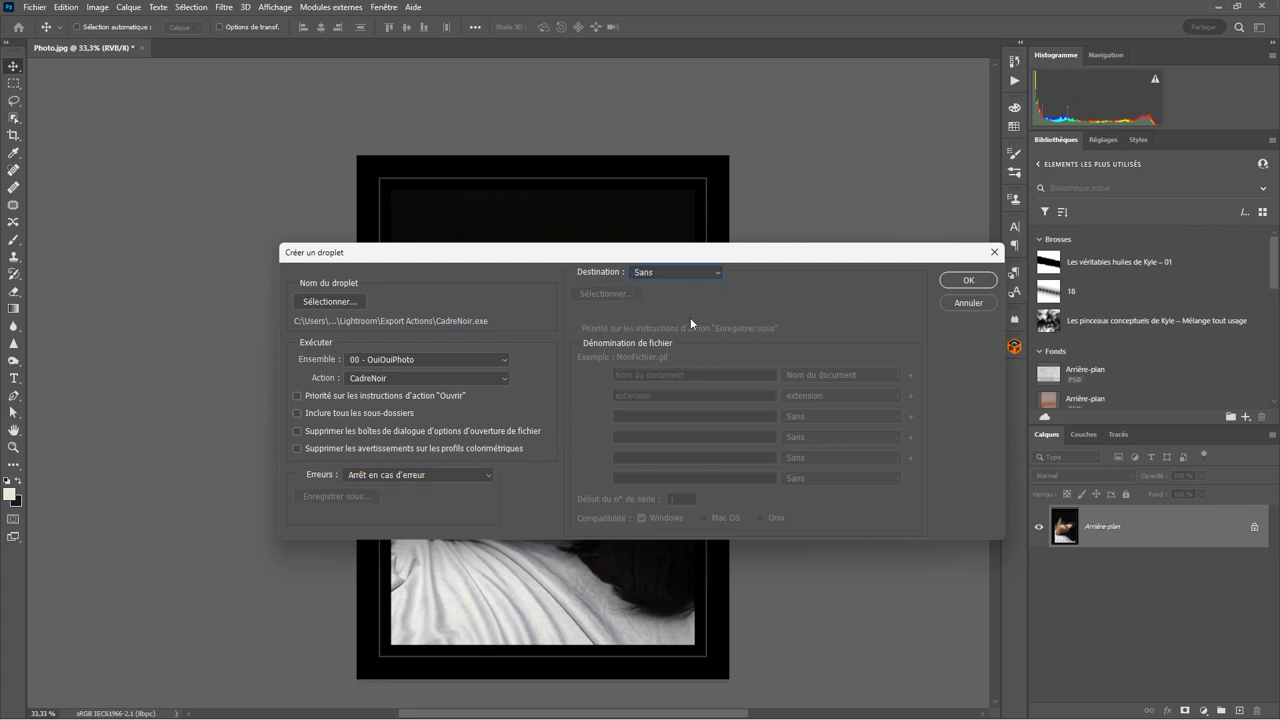
{"action": "left_click", "coordinate": [682, 274]}
{"action": "left_click", "coordinate": [677, 297]}
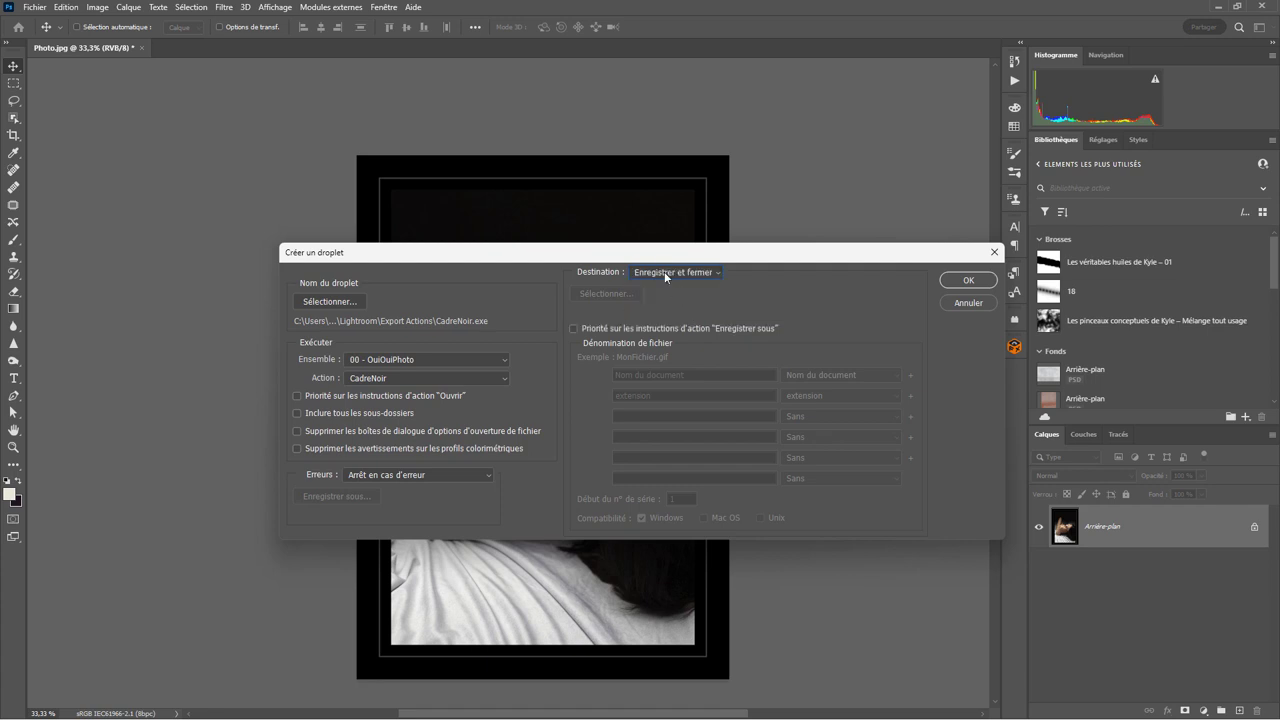
{"action": "left_click", "coordinate": [665, 274]}
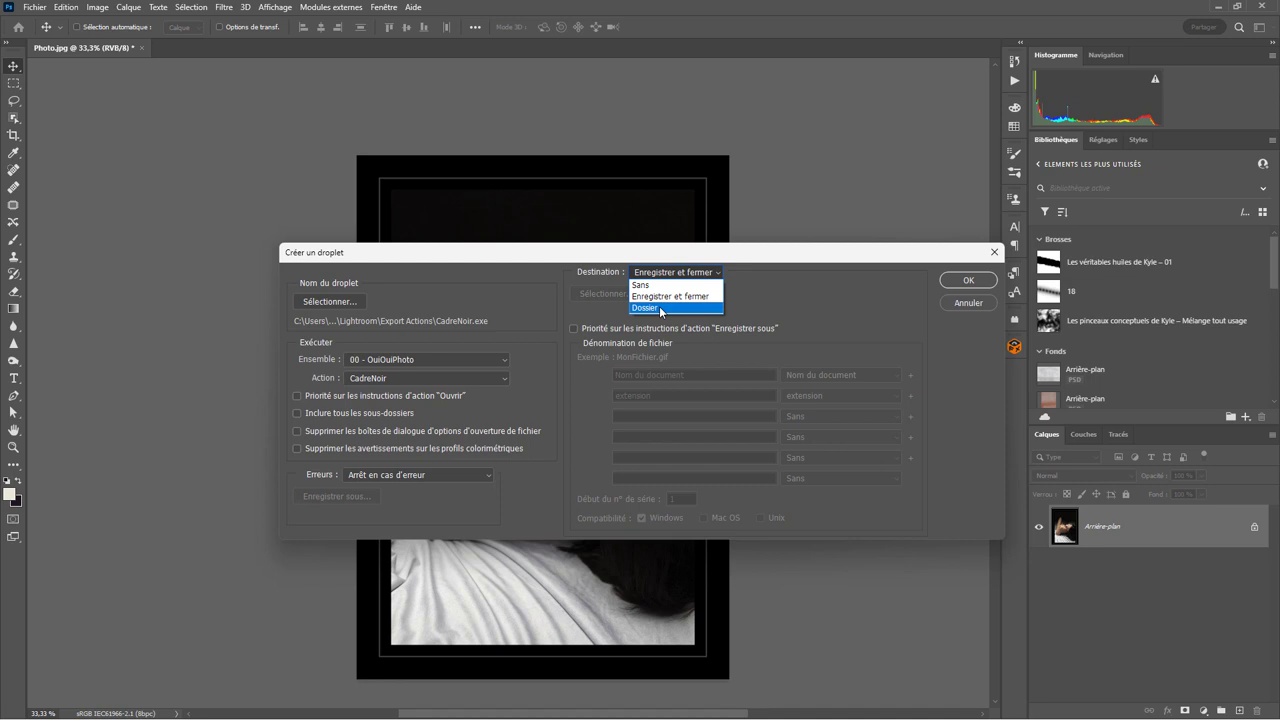
{"action": "left_click", "coordinate": [661, 309]}
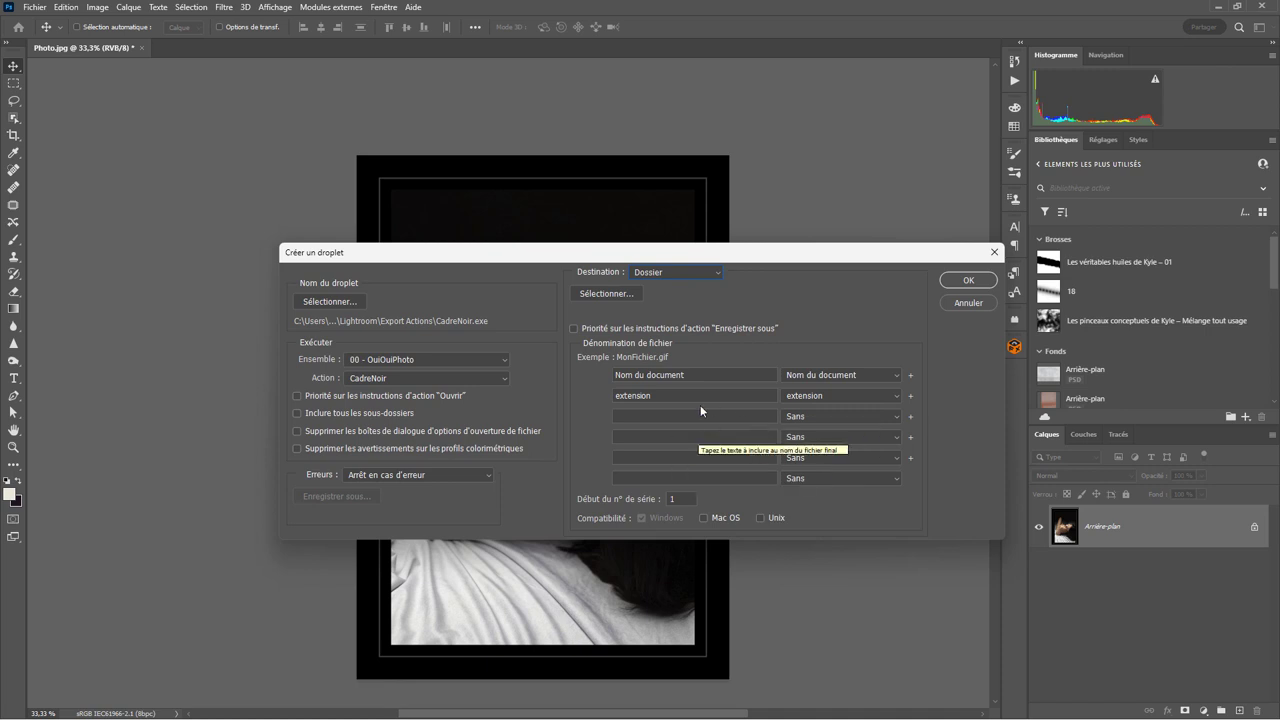
Settle the droplet destination on Sans and create the droplet
{"action": "left_click", "coordinate": [676, 272]}
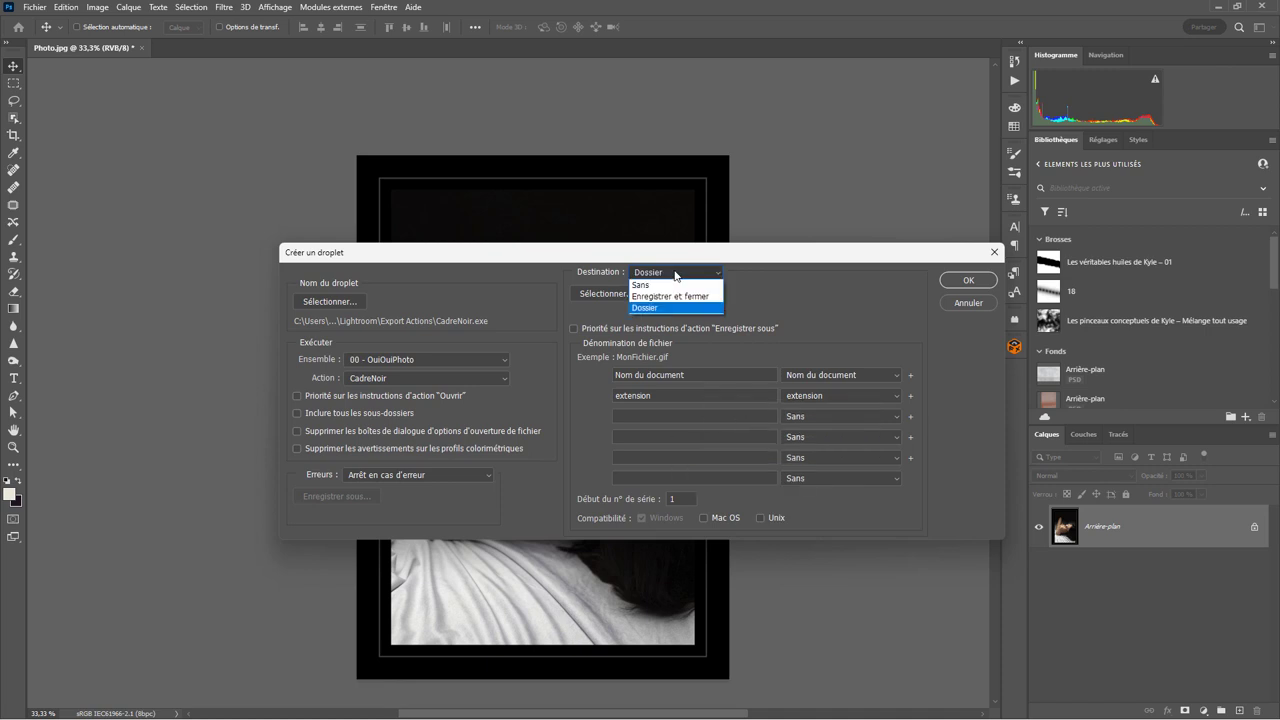
{"action": "left_click", "coordinate": [670, 285]}
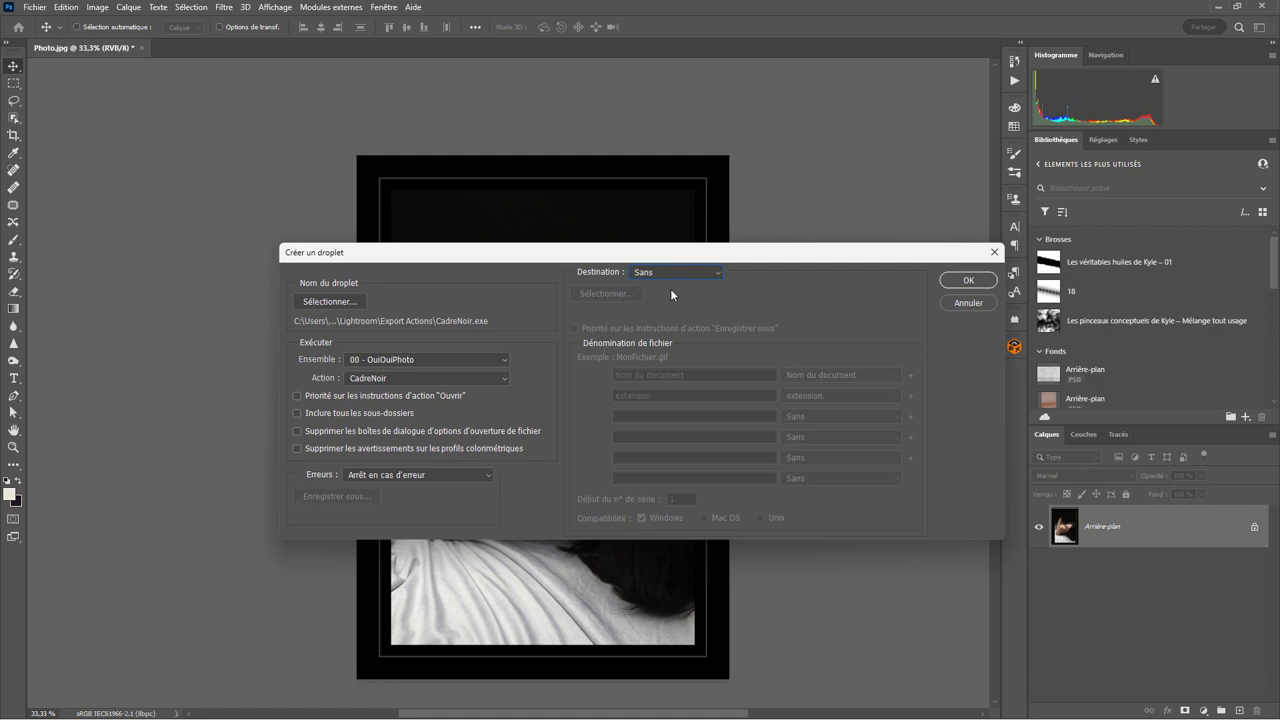
{"action": "left_click", "coordinate": [676, 272]}
{"action": "left_click", "coordinate": [674, 294]}
{"action": "left_click", "coordinate": [670, 272]}
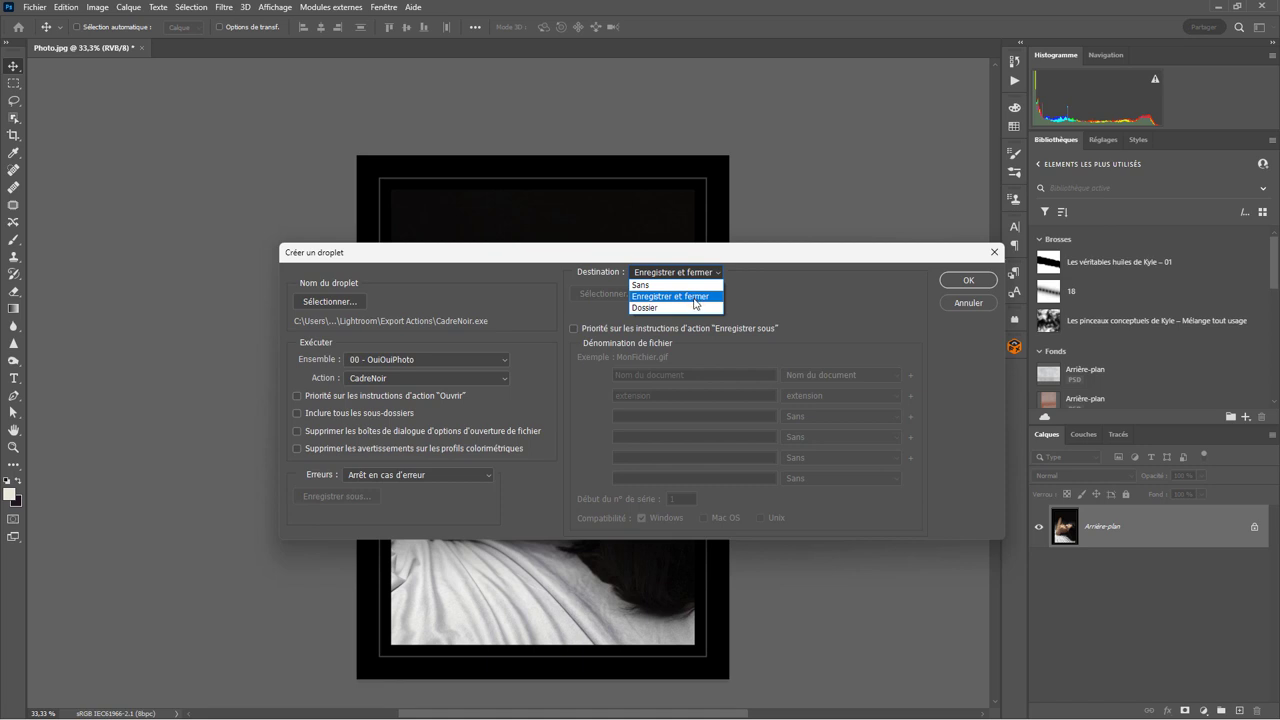
{"action": "left_click", "coordinate": [663, 286]}
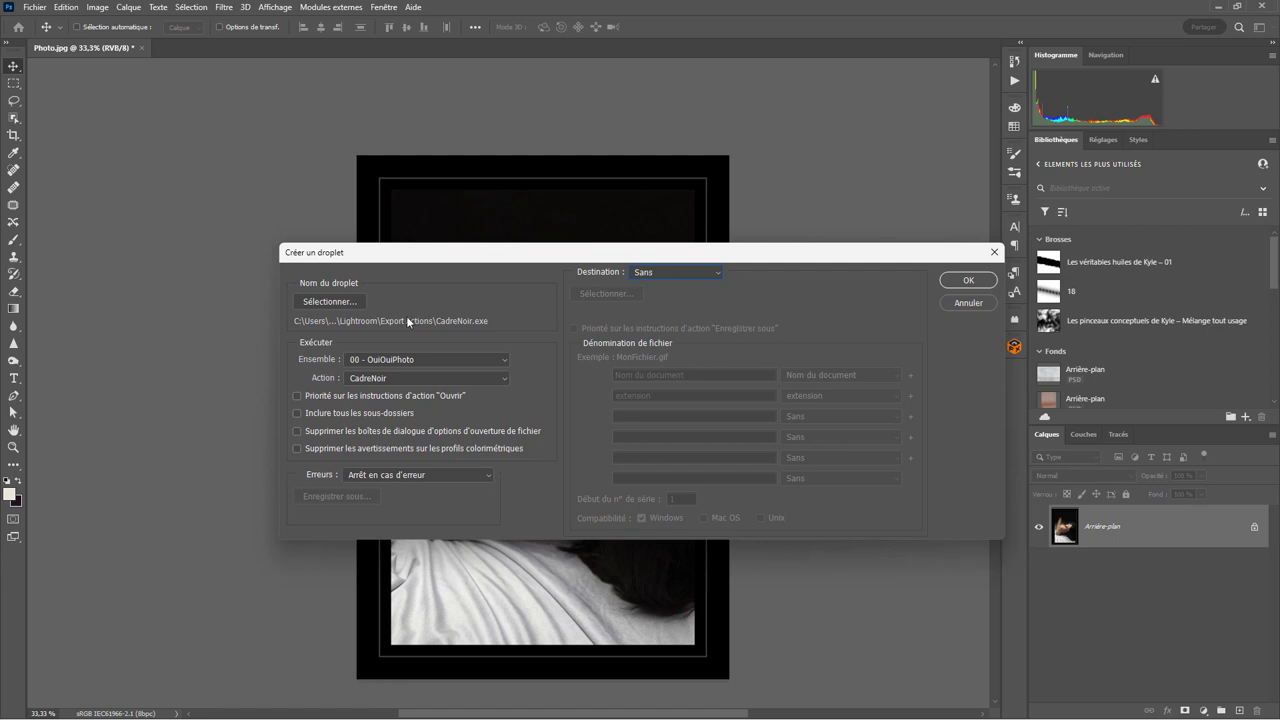
{"action": "left_click", "coordinate": [966, 282]}
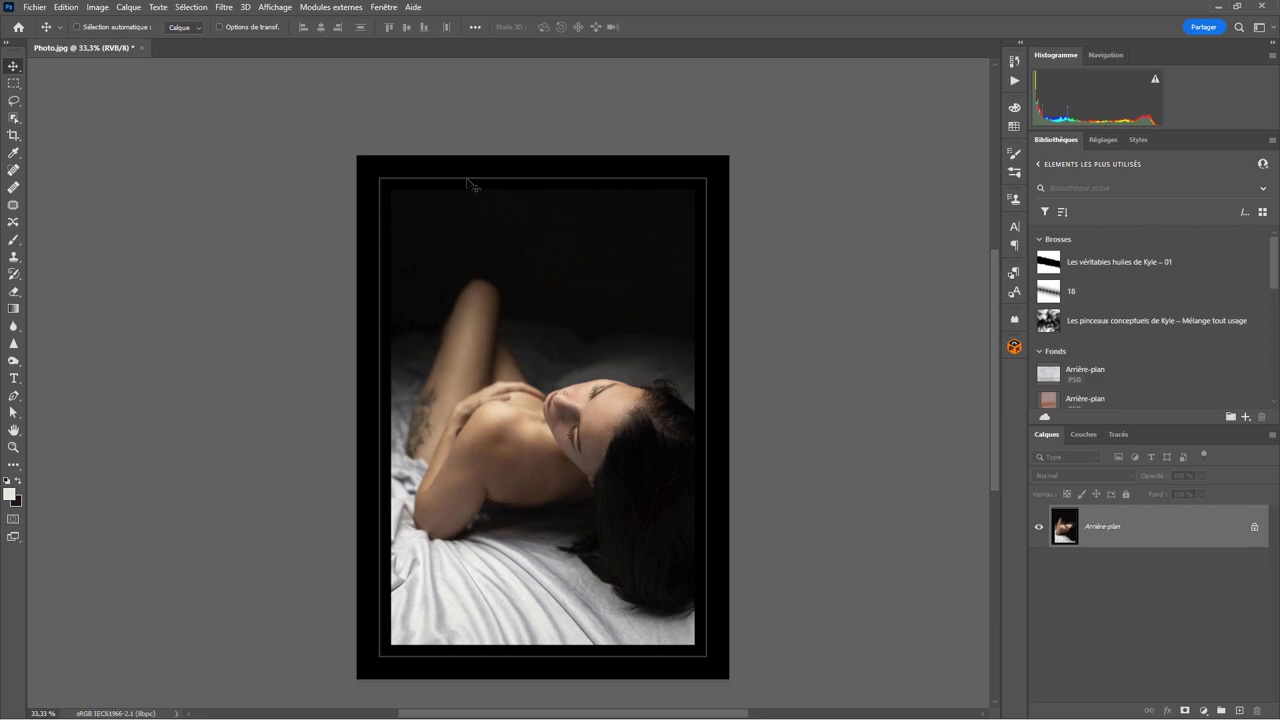
Switch to File Explorer showing the Export Actions folder with CadreNoir.exe
{"action": "key", "text": "alt+Tab"}
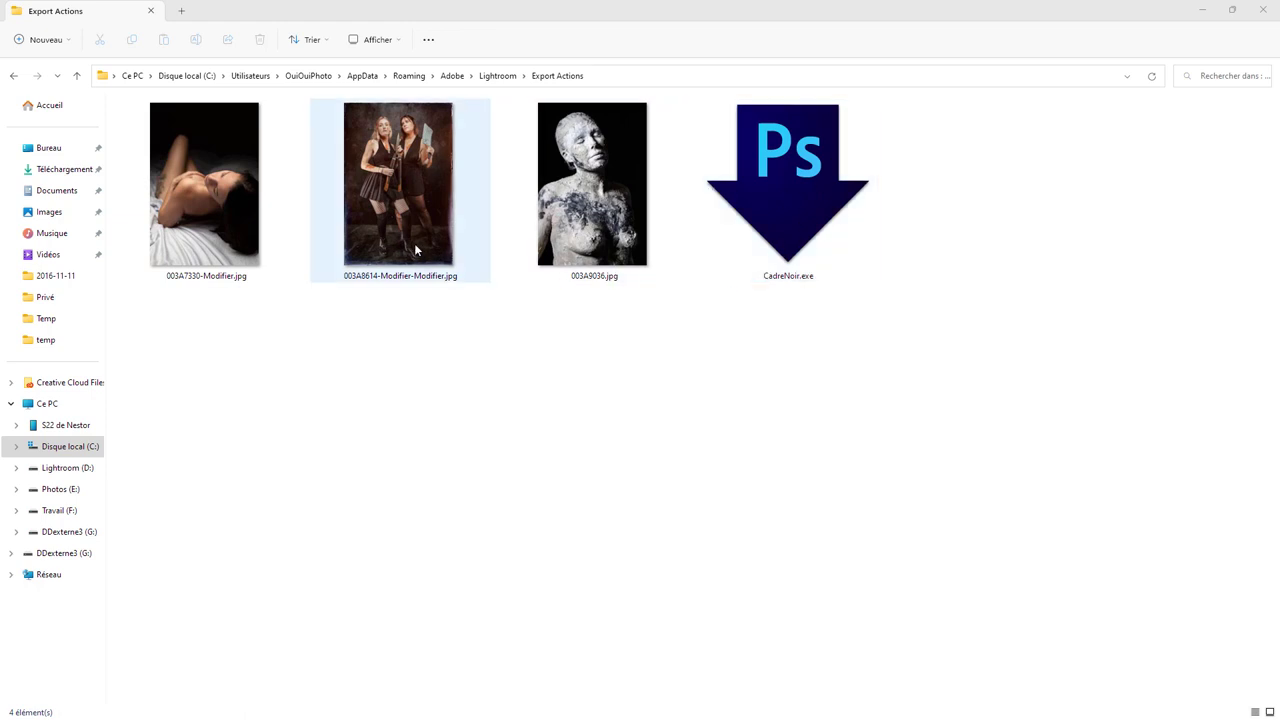
Drop 003A7330-Modifier.jpg, 003A8614-Modifier-Modifier.jpg and 003A9036.jpg onto CadreNoir.exe
{"action": "left_click", "coordinate": [189, 213]}
{"action": "left_click", "coordinate": [432, 217], "text": "ctrl"}
{"action": "left_click", "coordinate": [583, 210], "text": "ctrl"}
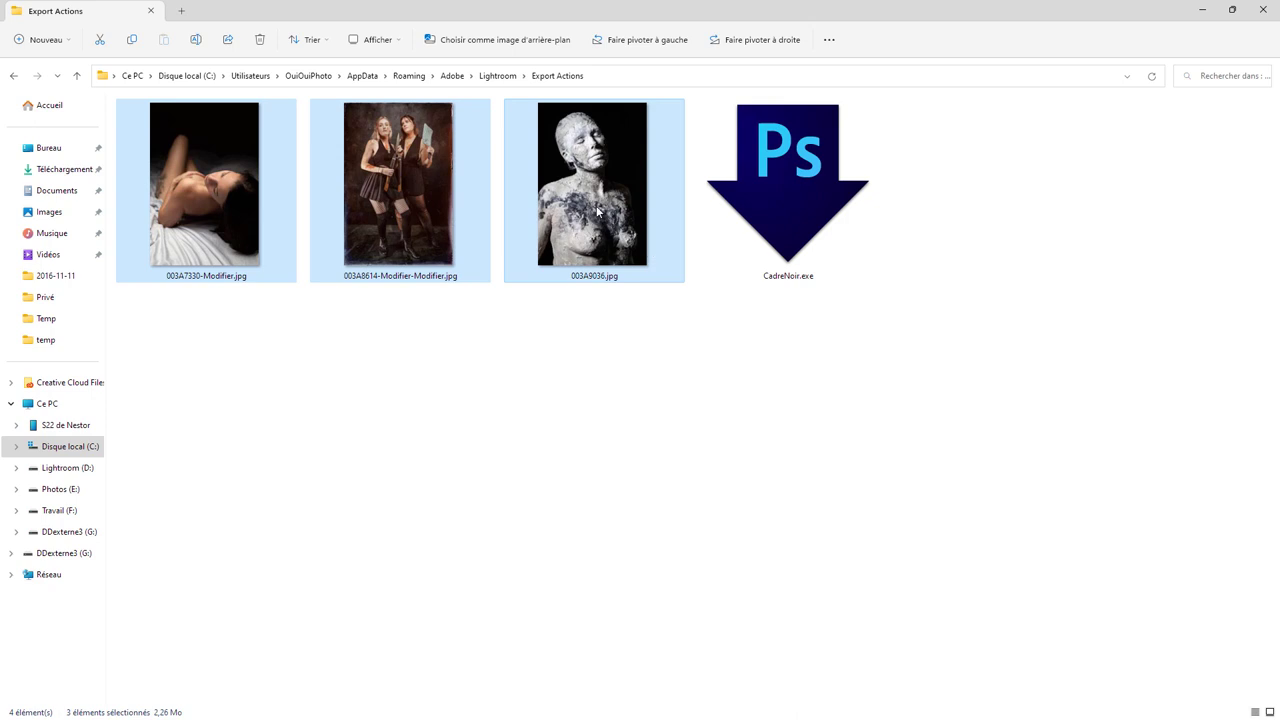
{"action": "left_click_drag", "start_coordinate": [600, 213], "coordinate": [808, 190]}
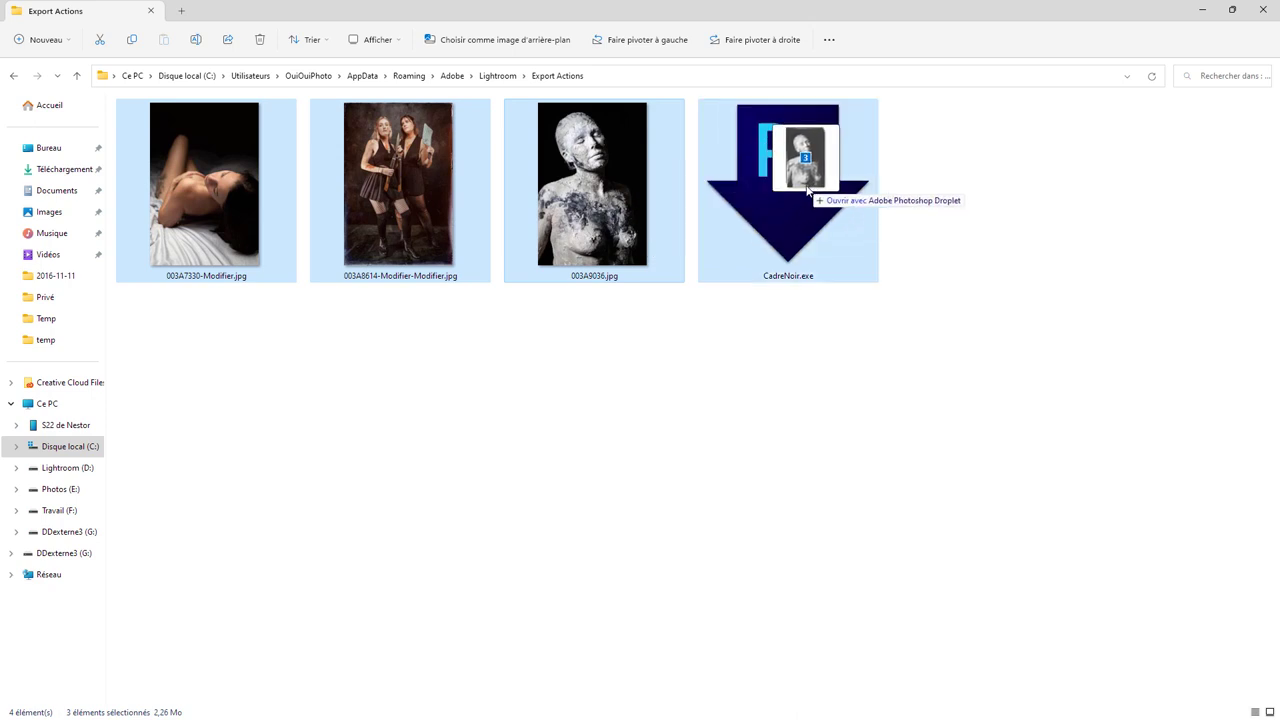
{"action": "left_click_drag", "start_coordinate": [807, 187], "coordinate": [805, 188]}
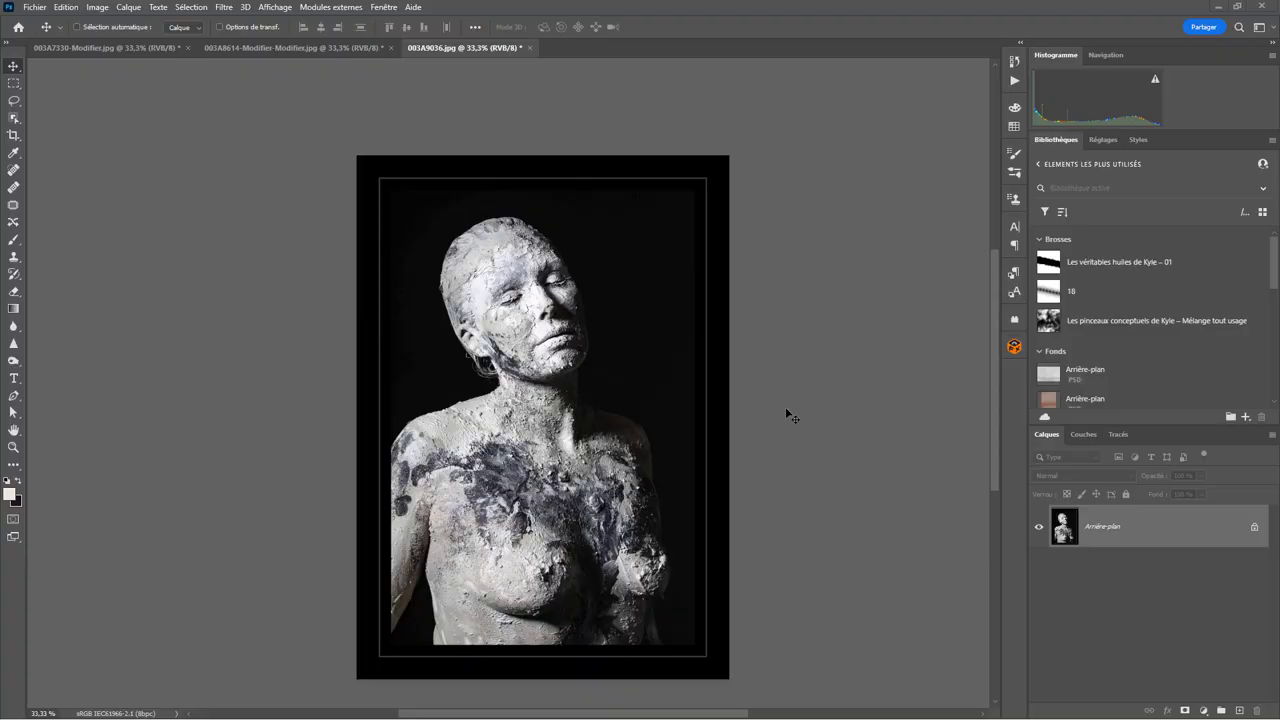
{"action": "left_click", "coordinate": [134, 48]}
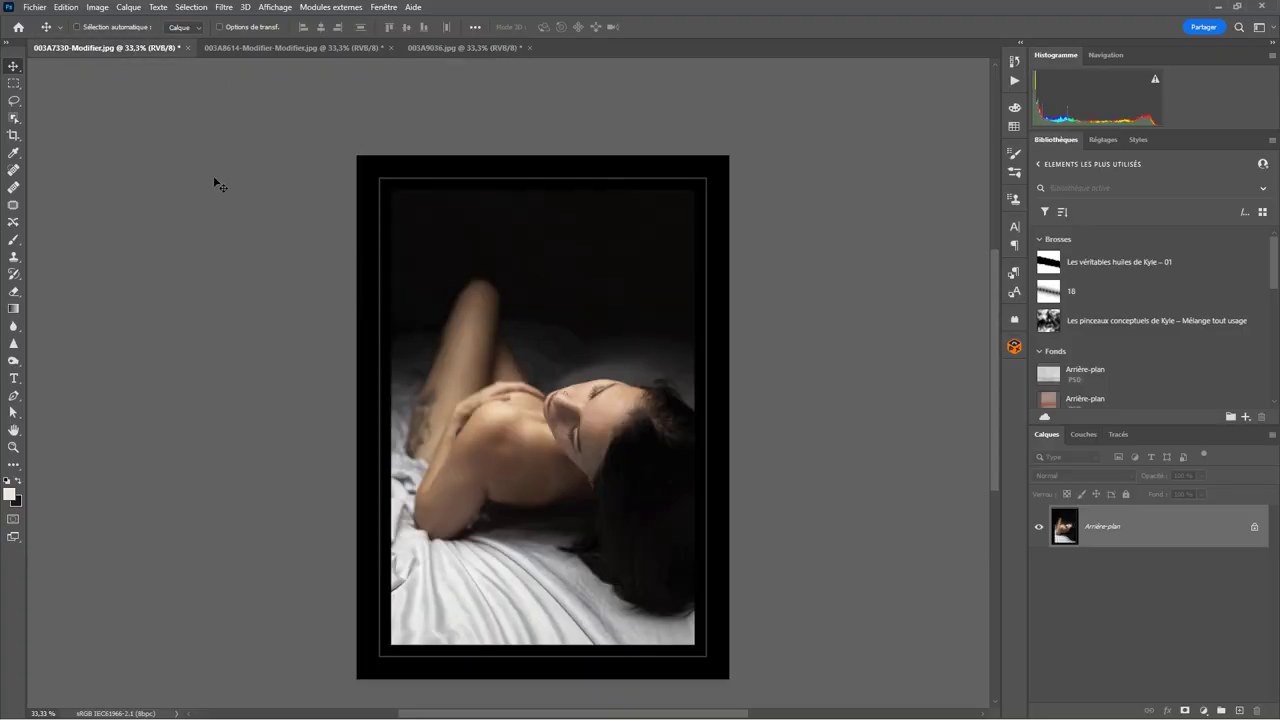
{"action": "left_click", "coordinate": [263, 48]}
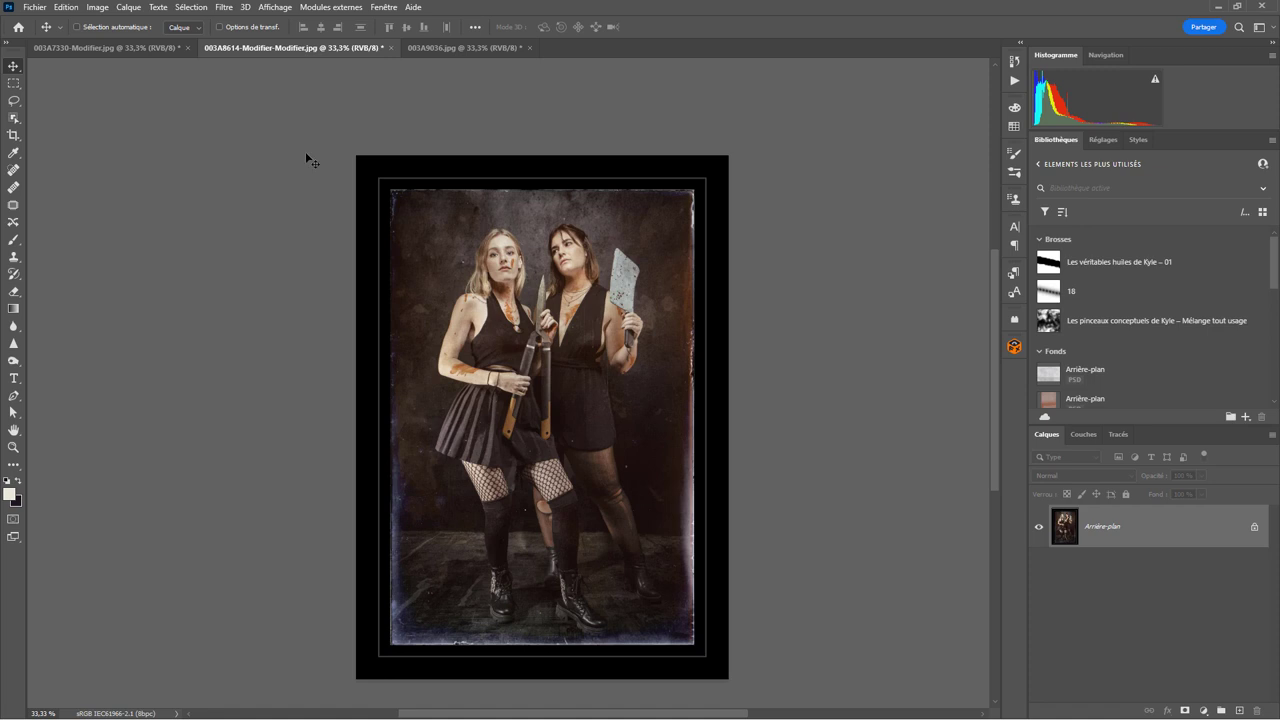
{"action": "left_click", "coordinate": [449, 46]}
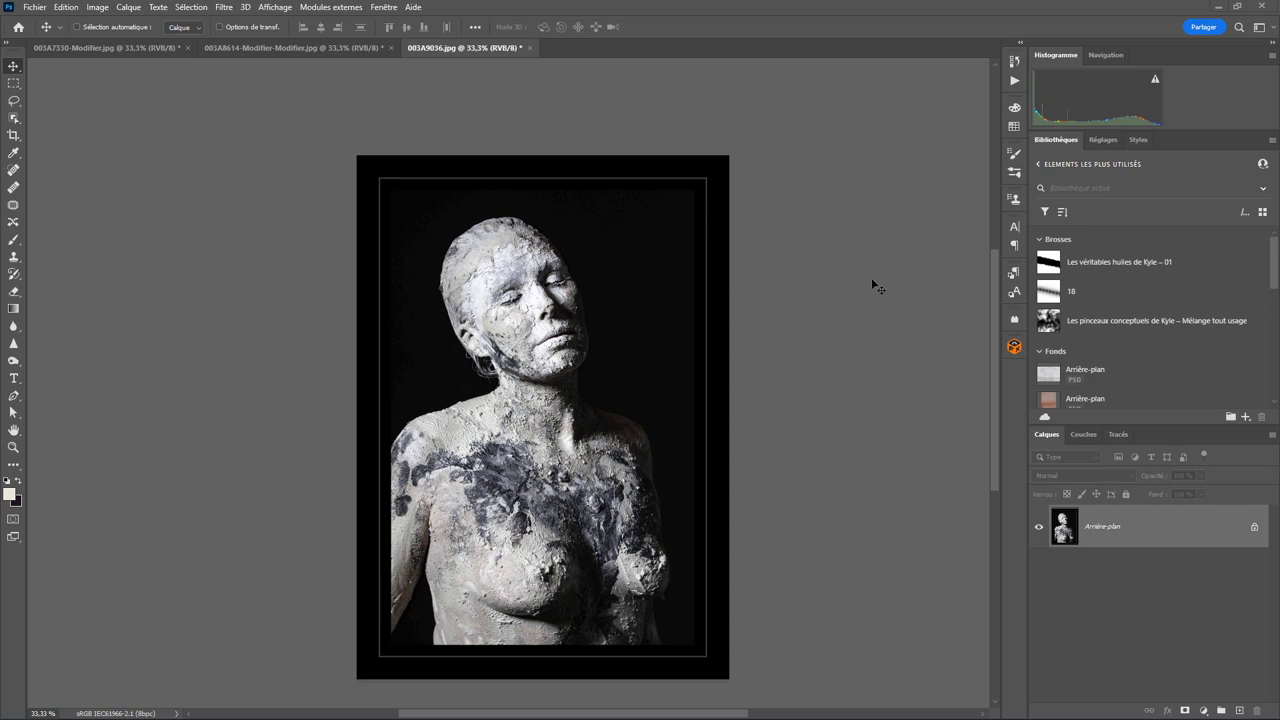
Open the Fichier menu to reach the commands for closing the framed photos
{"action": "left_click", "coordinate": [35, 7]}
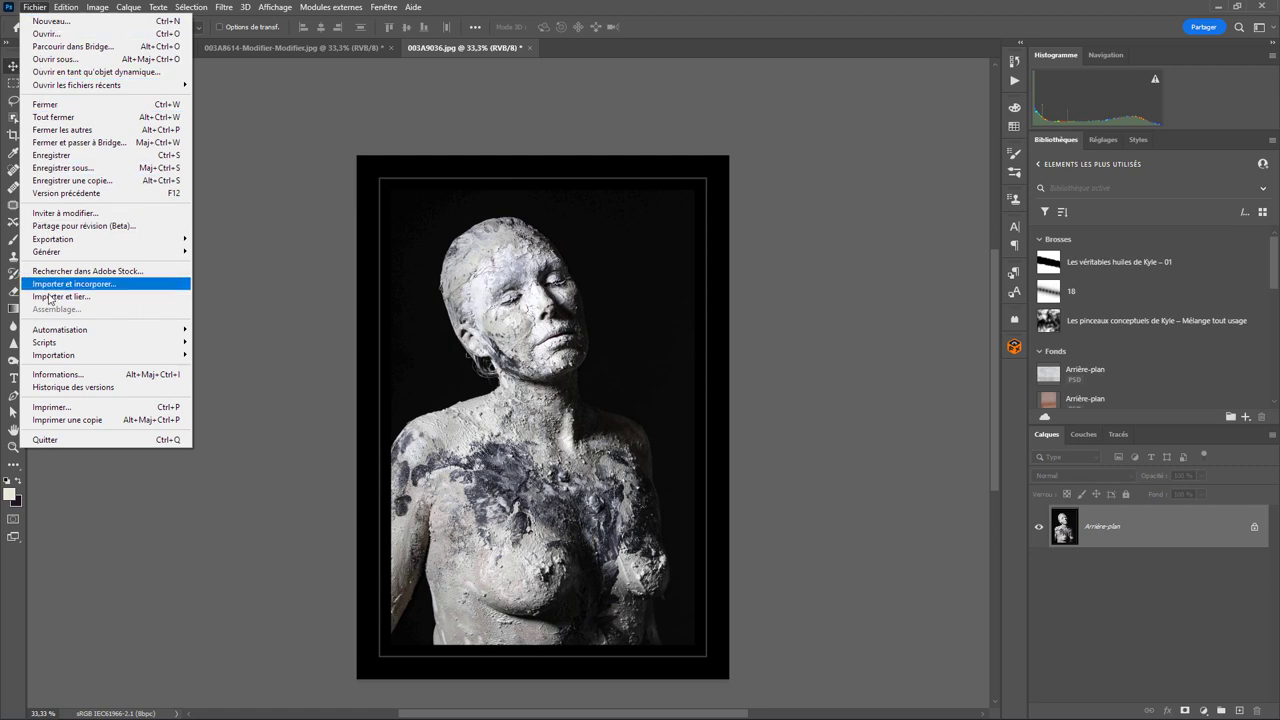